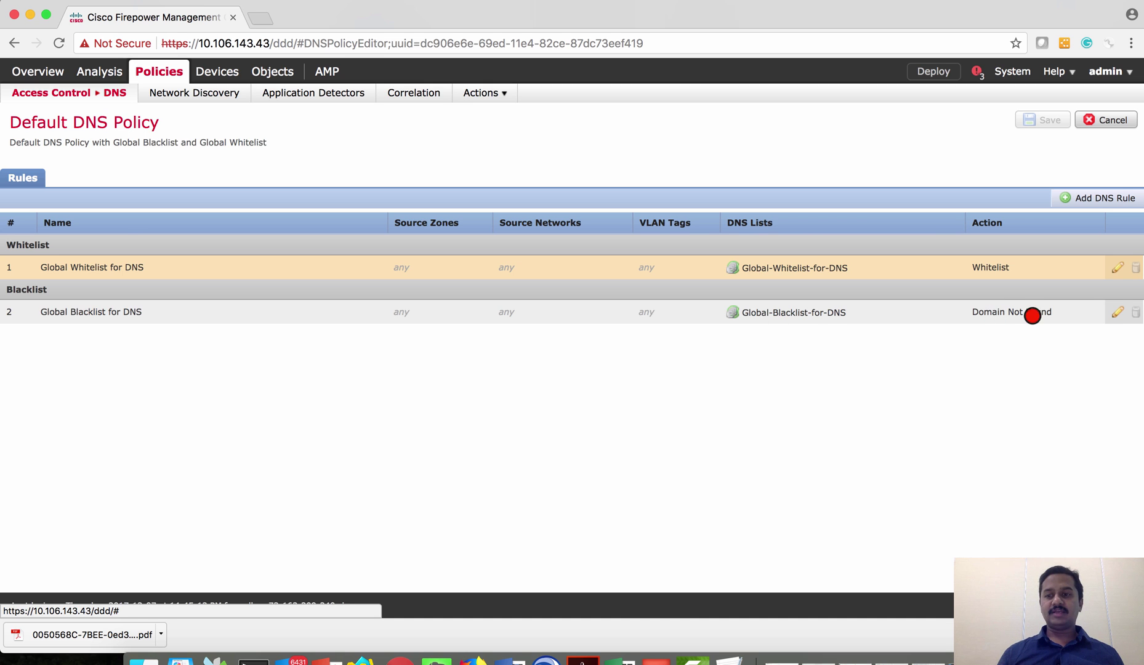
# Review the DNS lists used by the Global Blacklist for DNS rule, then leave the Default DNS Policy without changes
pyautogui.click(1117, 311)
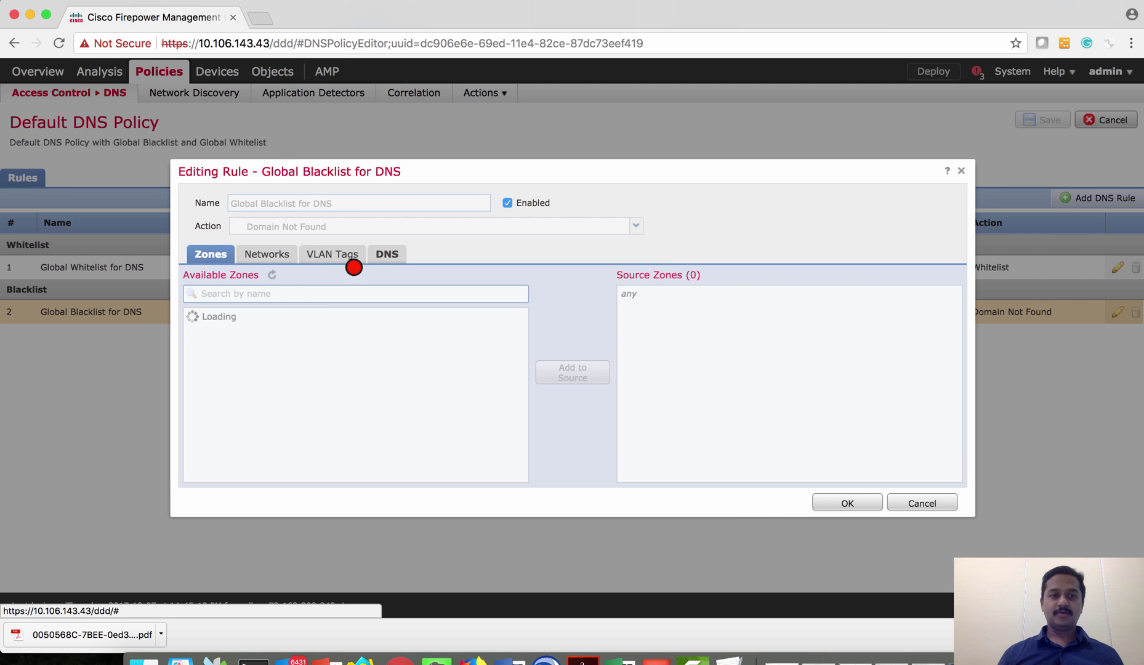
pyautogui.click(387, 254)
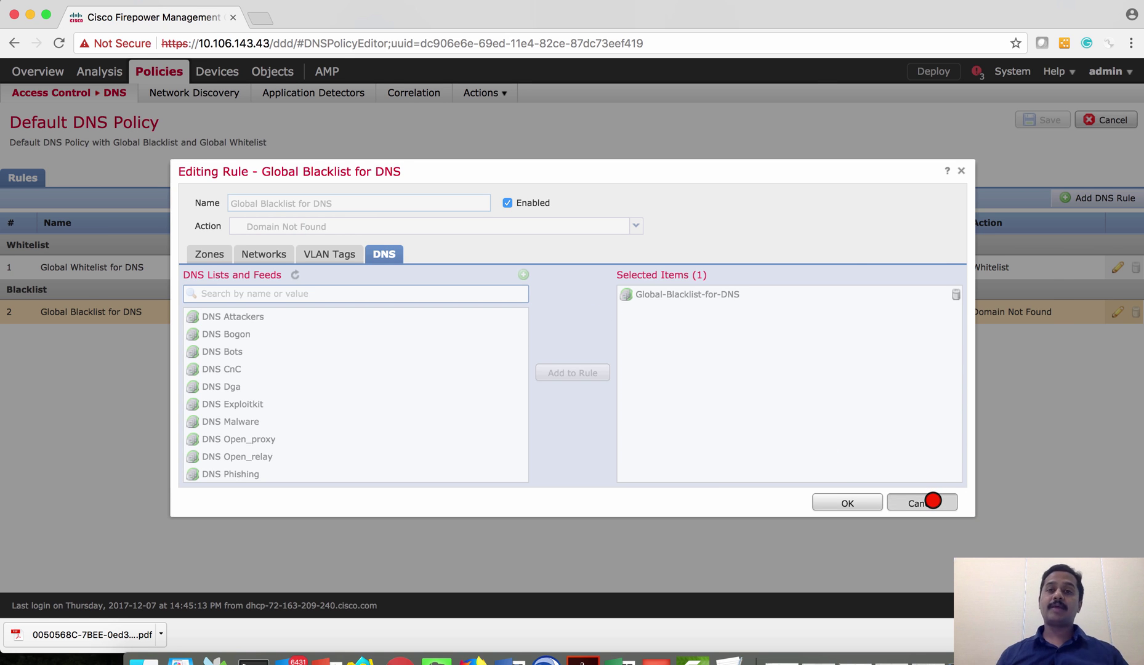
pyautogui.click(933, 501)
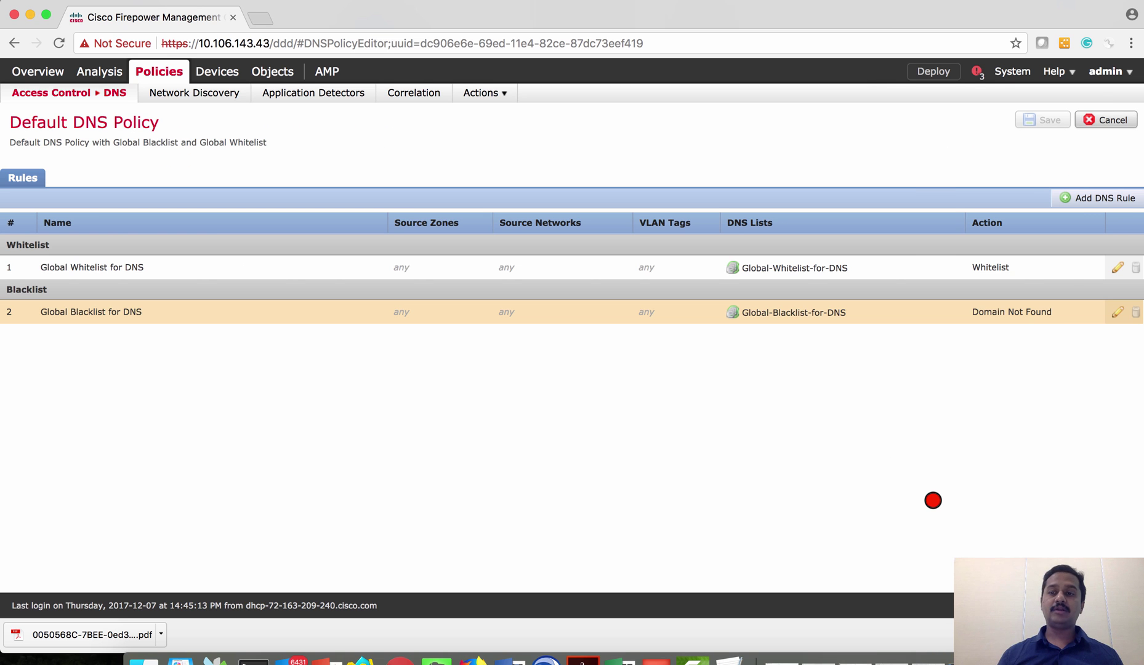
pyautogui.click(1103, 120)
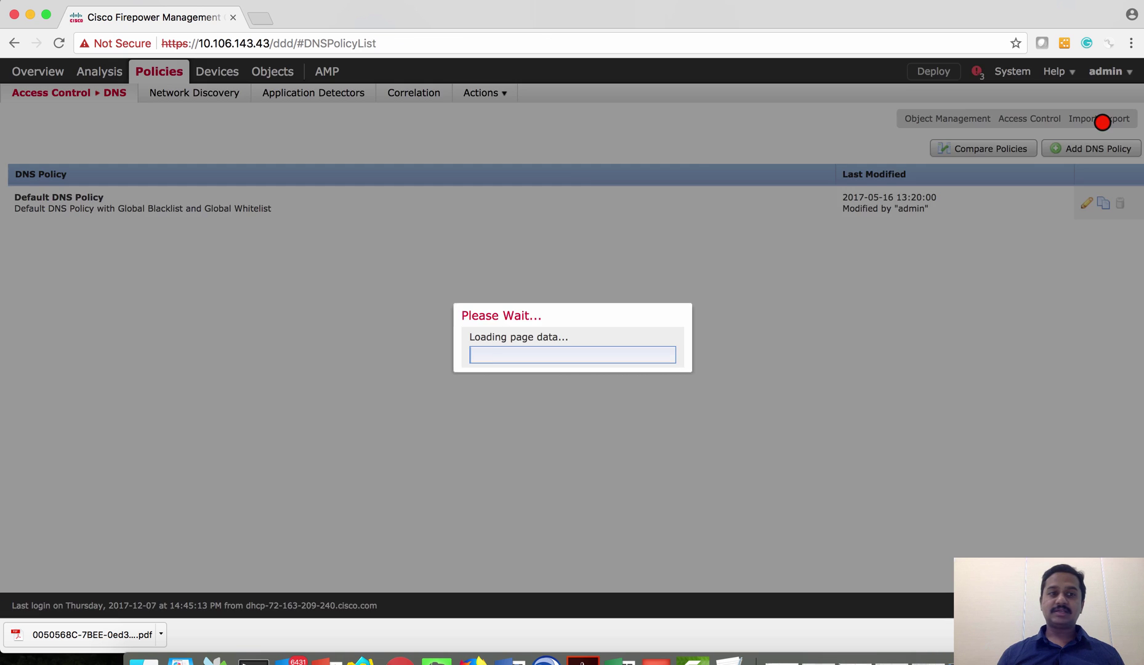
# Create a new DNS policy named My-DNS-Policy
pyautogui.click(1080, 148)
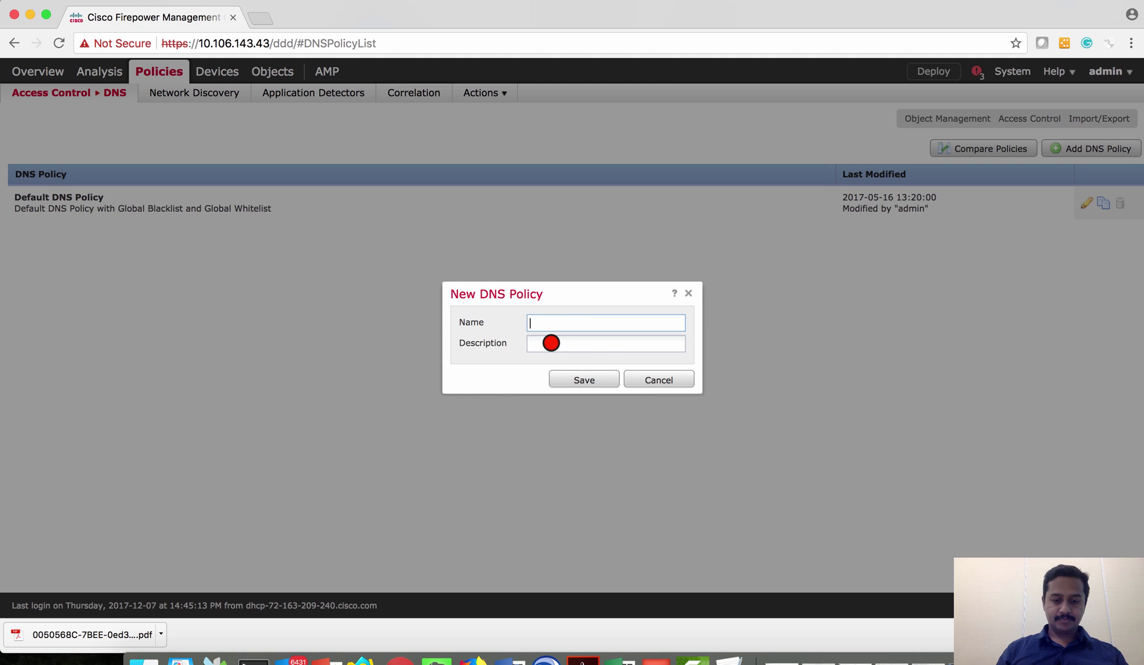
pyautogui.write('My-DNS-Policy')
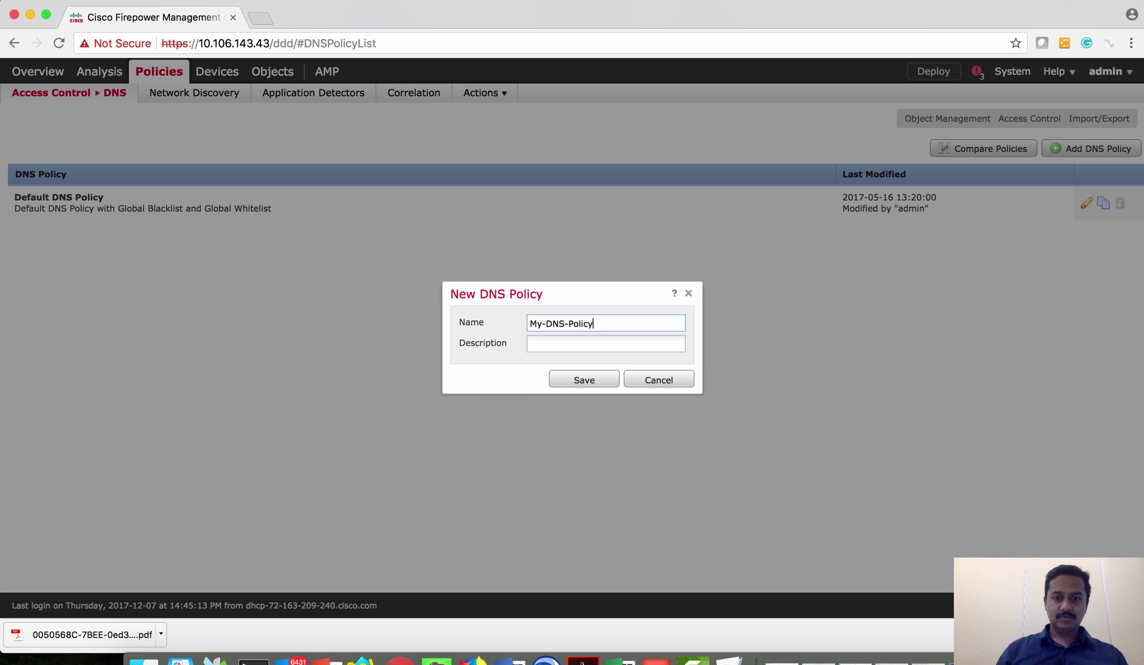
pyautogui.click(583, 379)
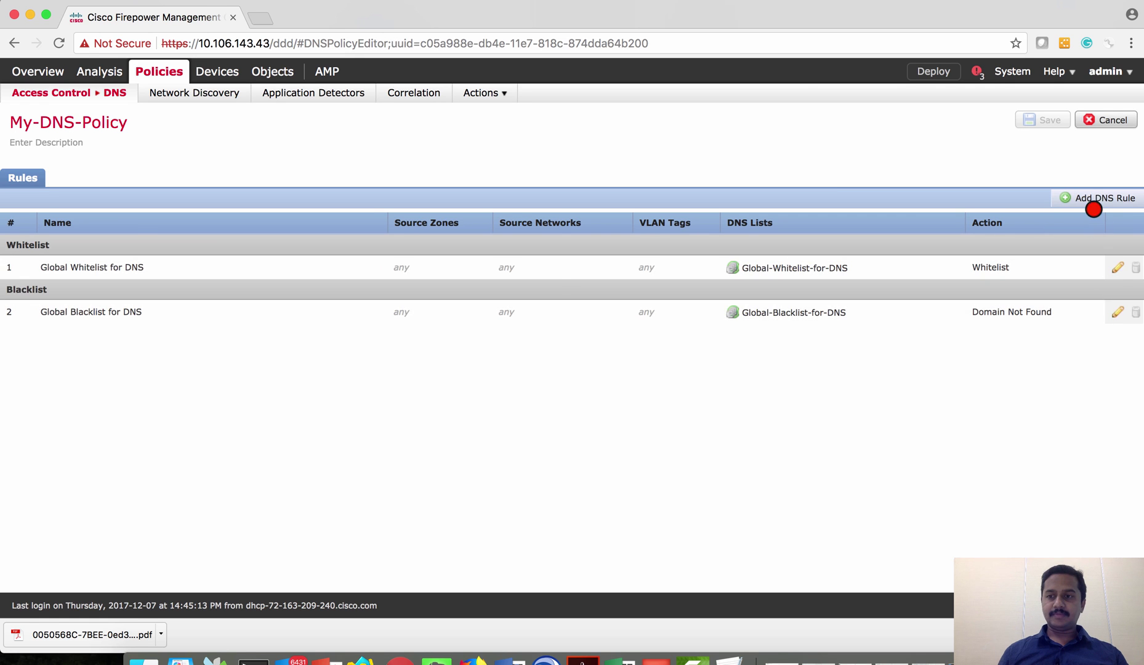
# Start a new DNS rule named My-Rule with the Sinkhole action, using the sinkhole object named Sinkhole
pyautogui.click(1090, 197)
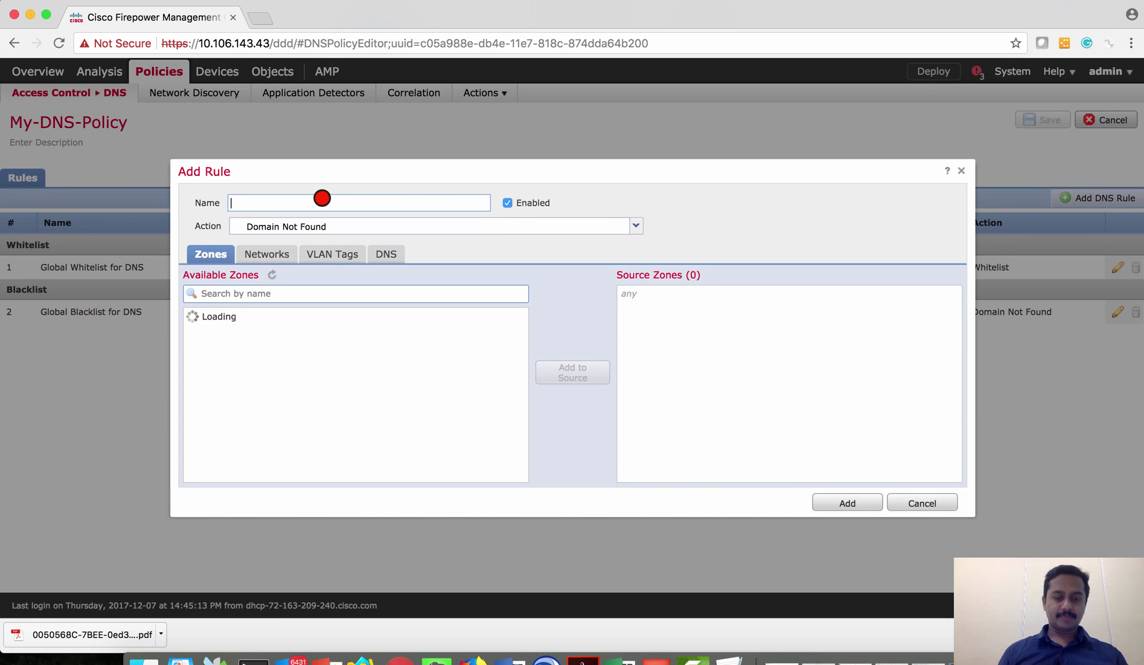
pyautogui.write('My-Rule')
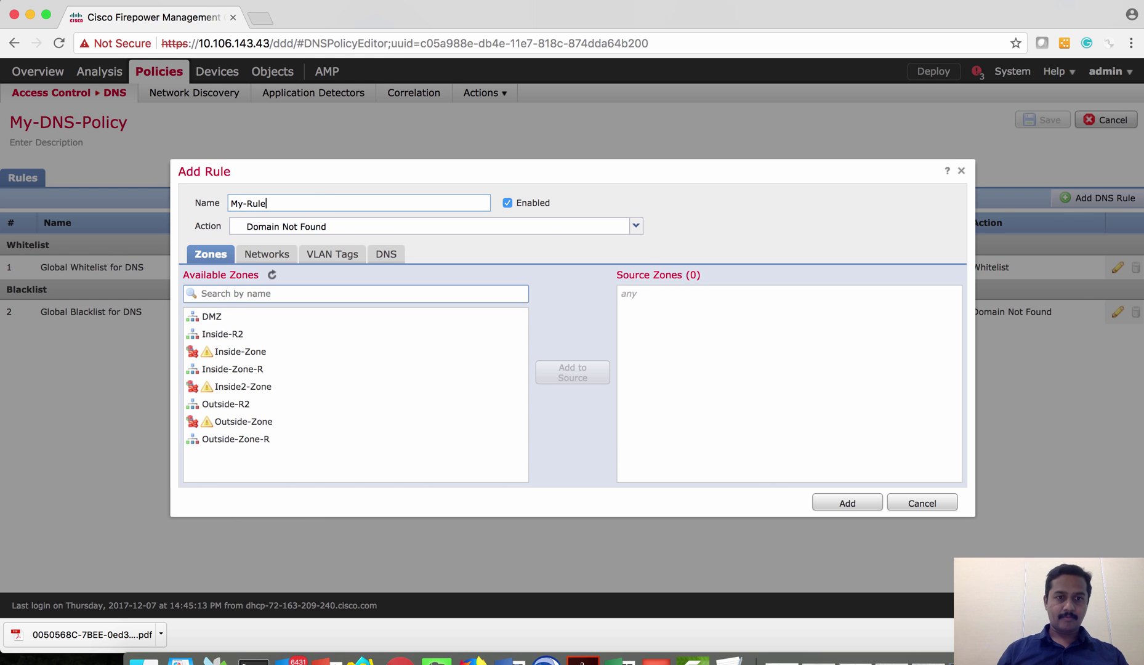
pyautogui.click(332, 229)
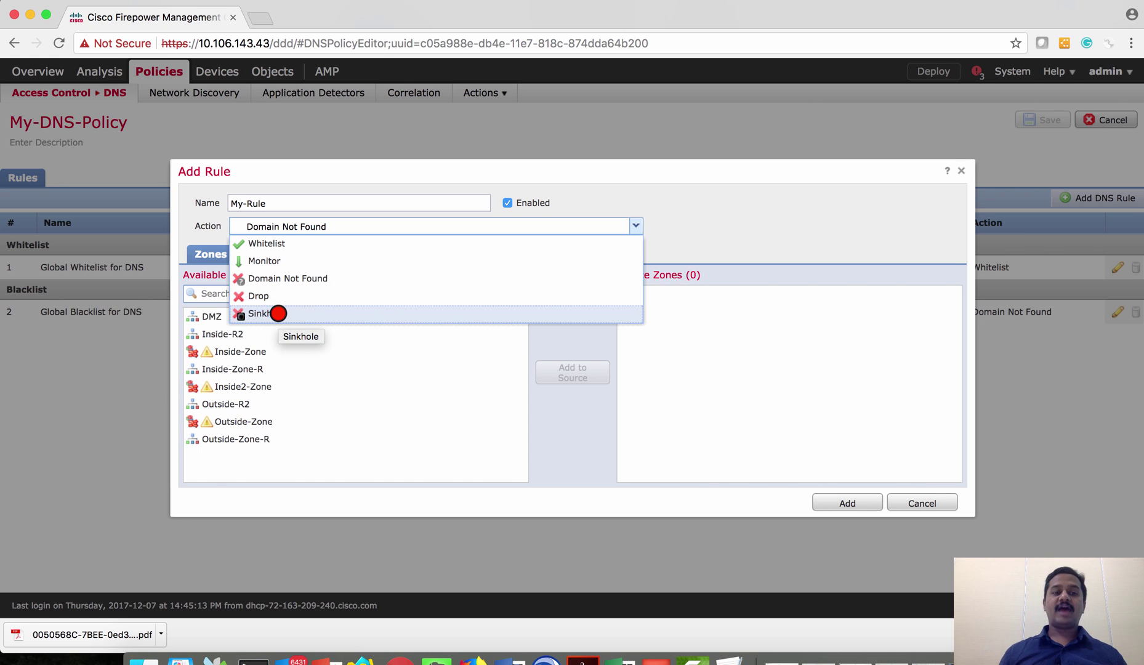
pyautogui.click(278, 314)
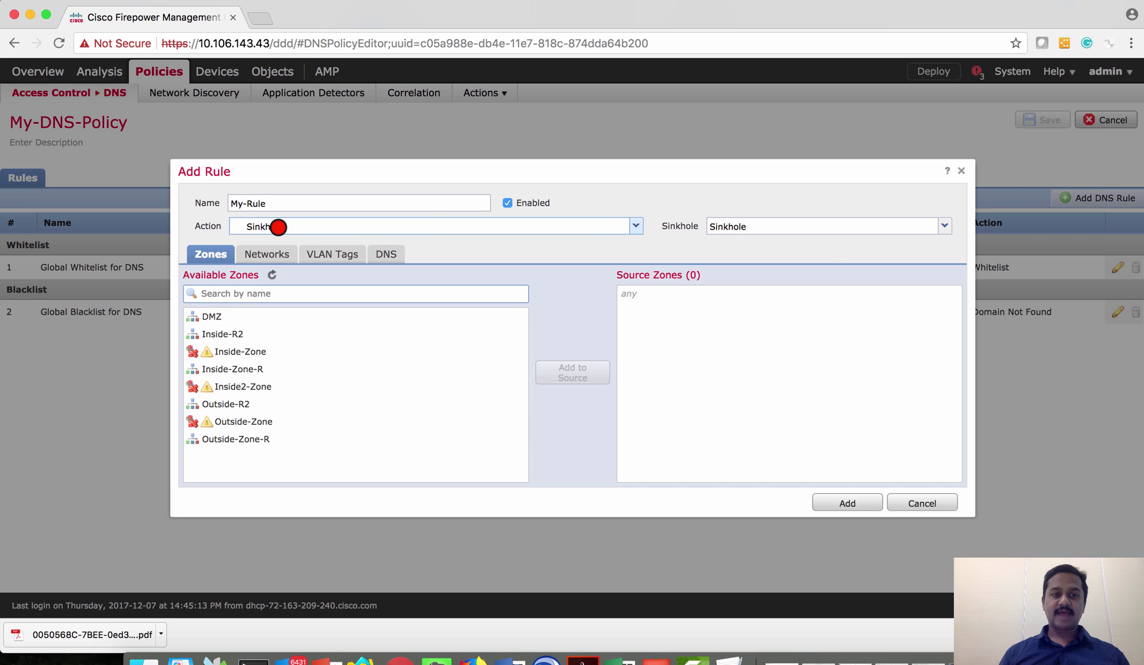
pyautogui.click(770, 225)
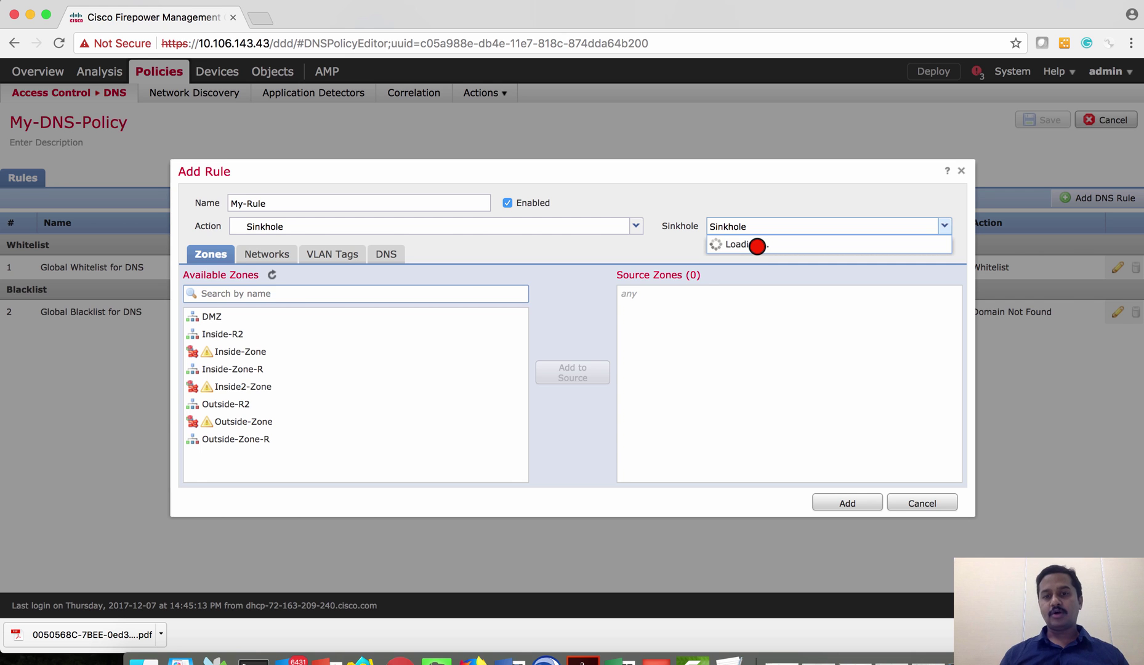
pyautogui.click(745, 242)
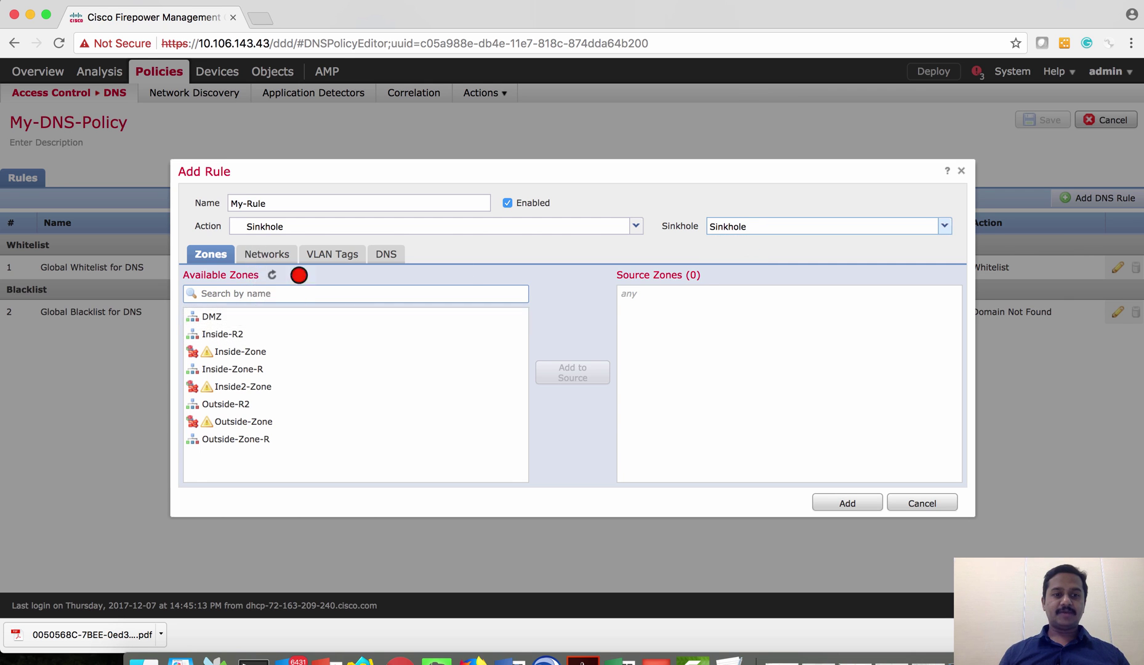
# Start a new Security Intelligence DNS object from the rule, named MyCustomDNSList and of type List
pyautogui.click(377, 252)
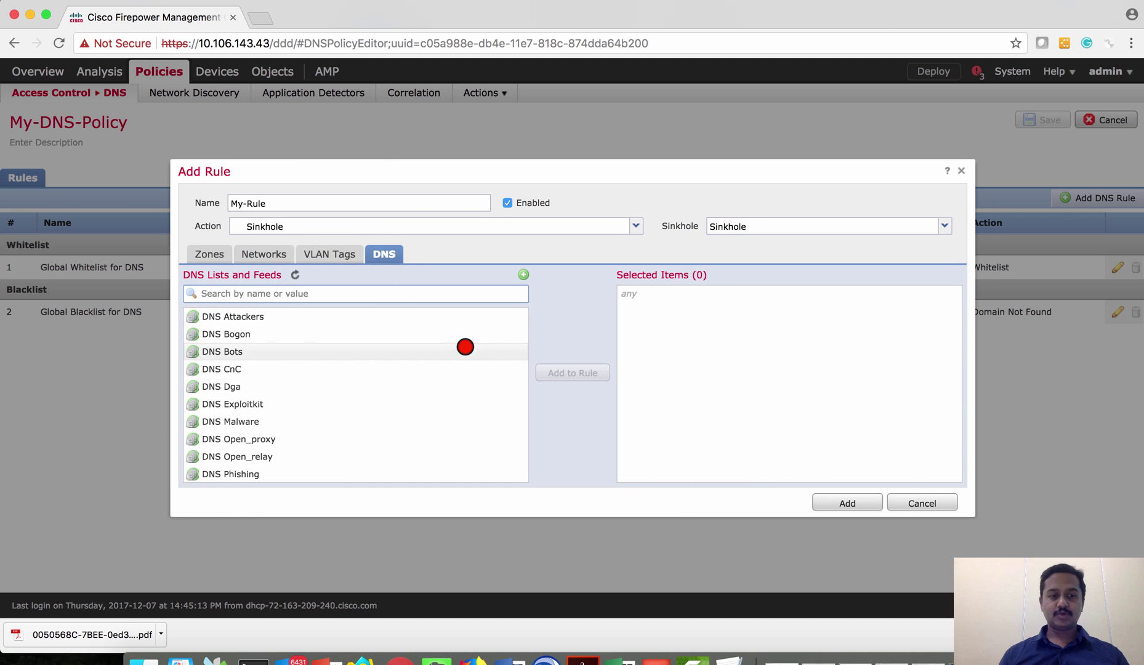
pyautogui.click(522, 275)
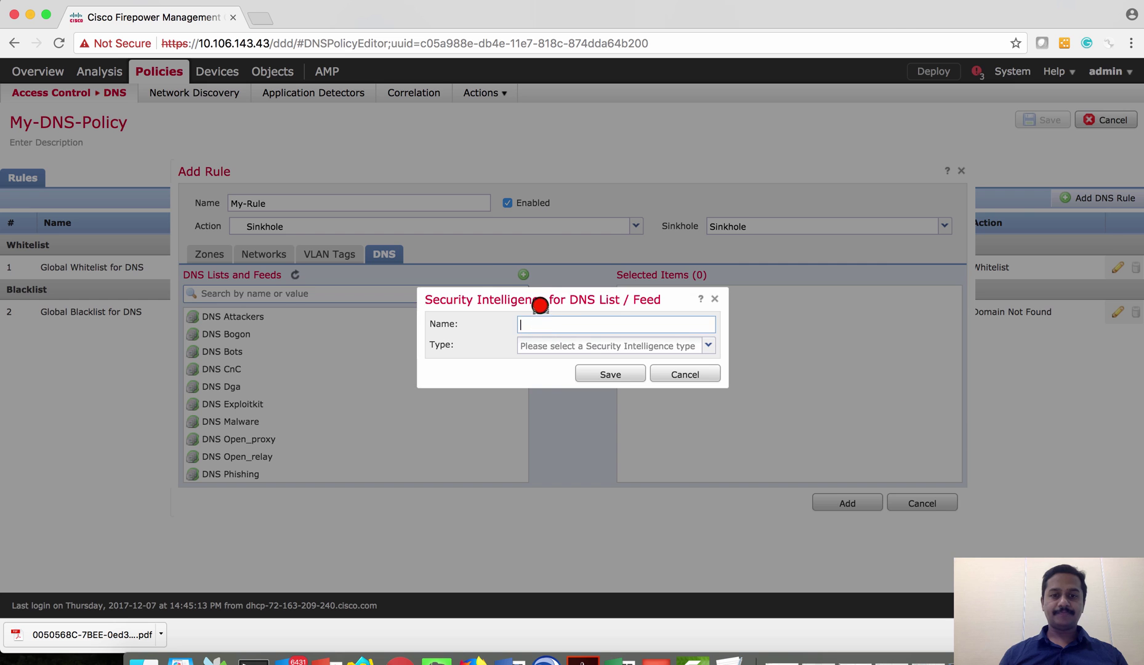
pyautogui.write('MyCustomDNS')
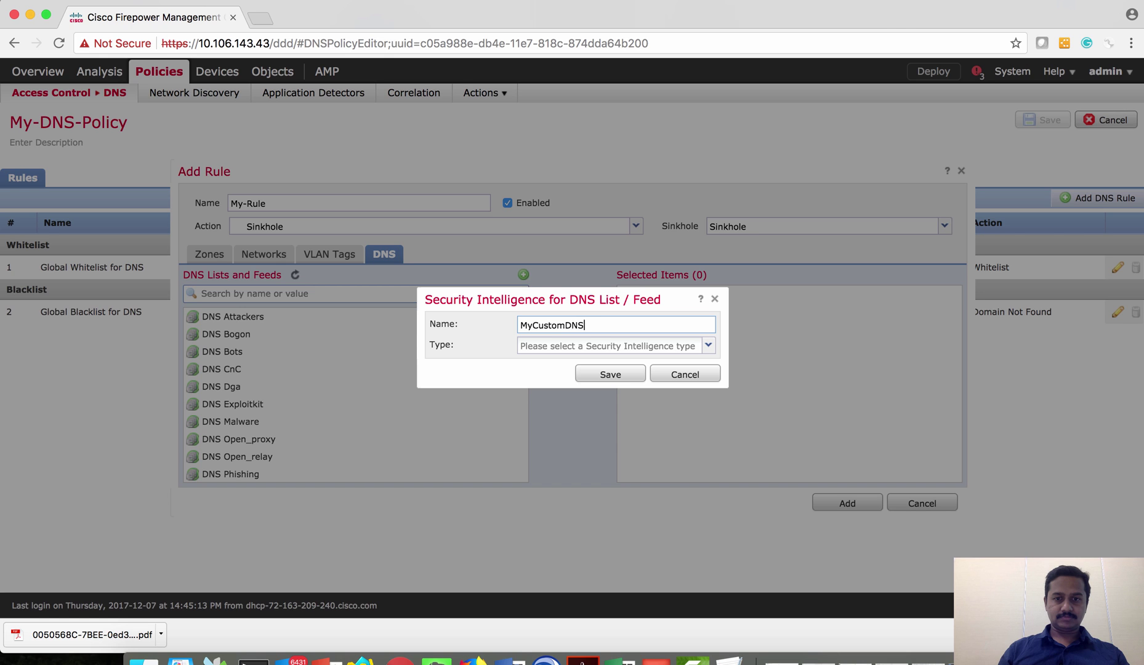
pyautogui.write('List')
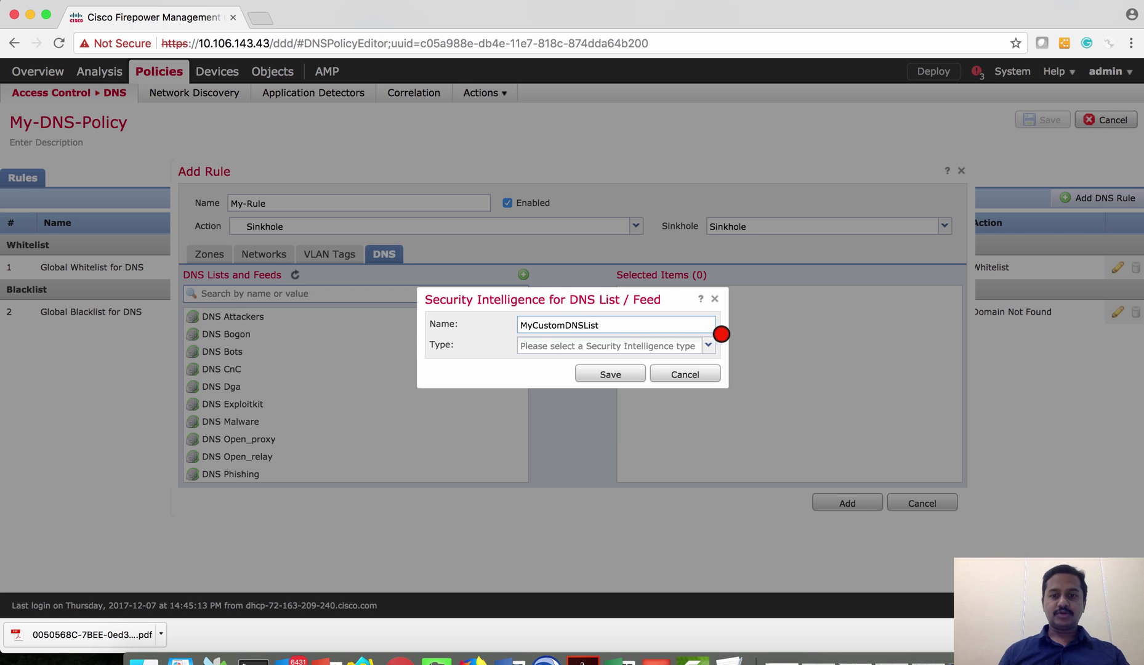
pyautogui.click(708, 344)
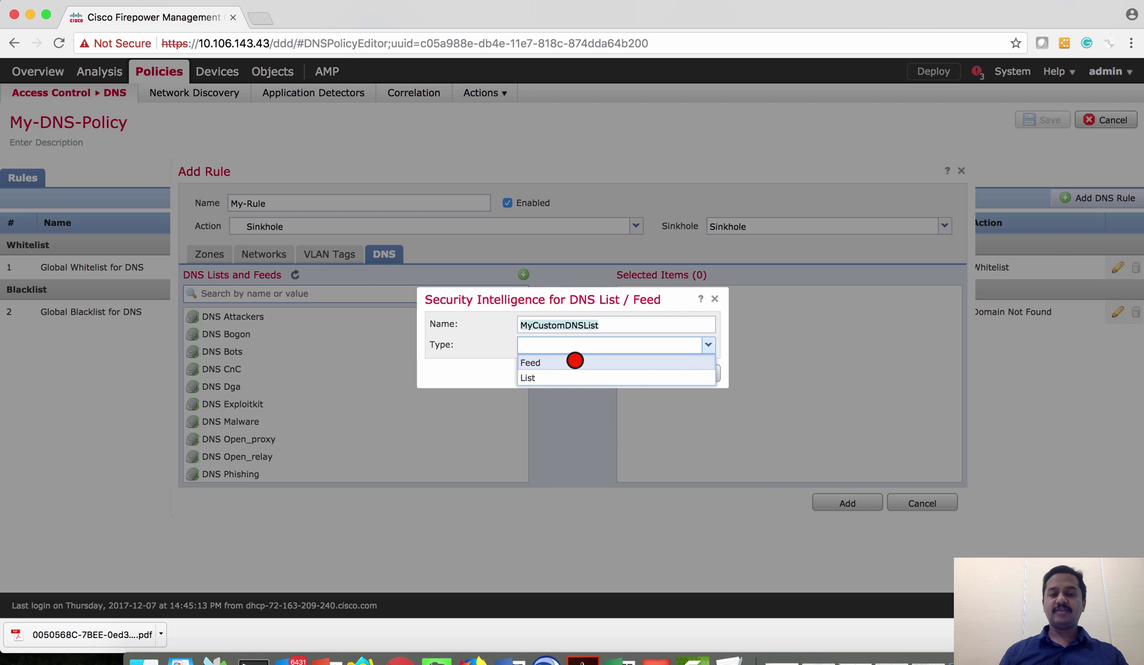
pyautogui.click(574, 362)
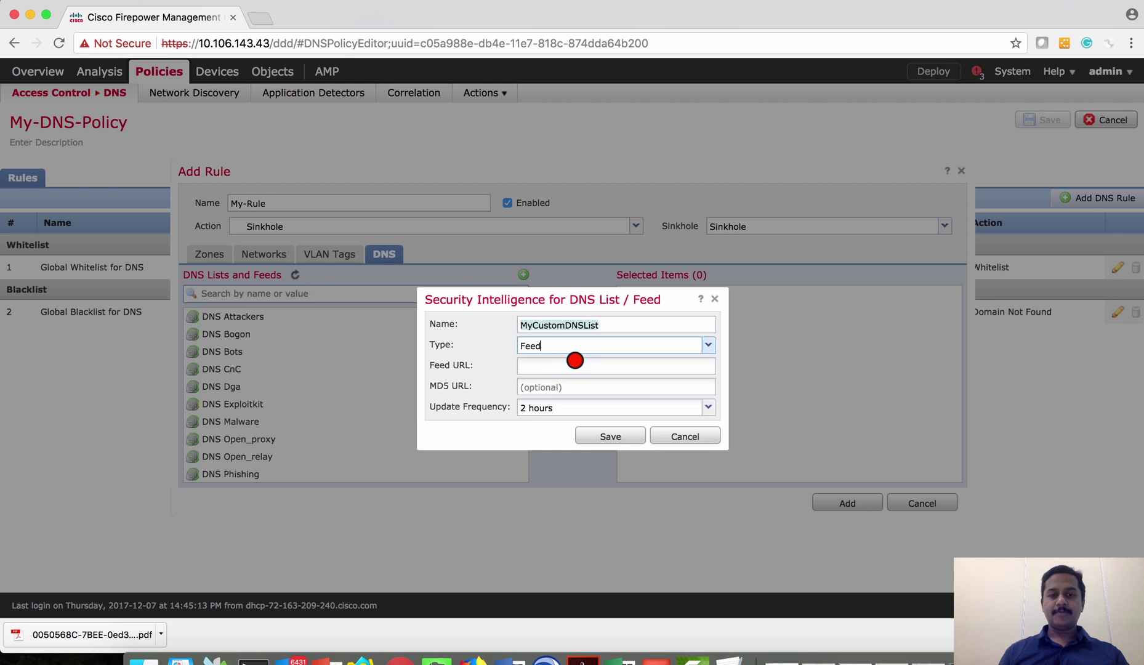
pyautogui.click(705, 345)
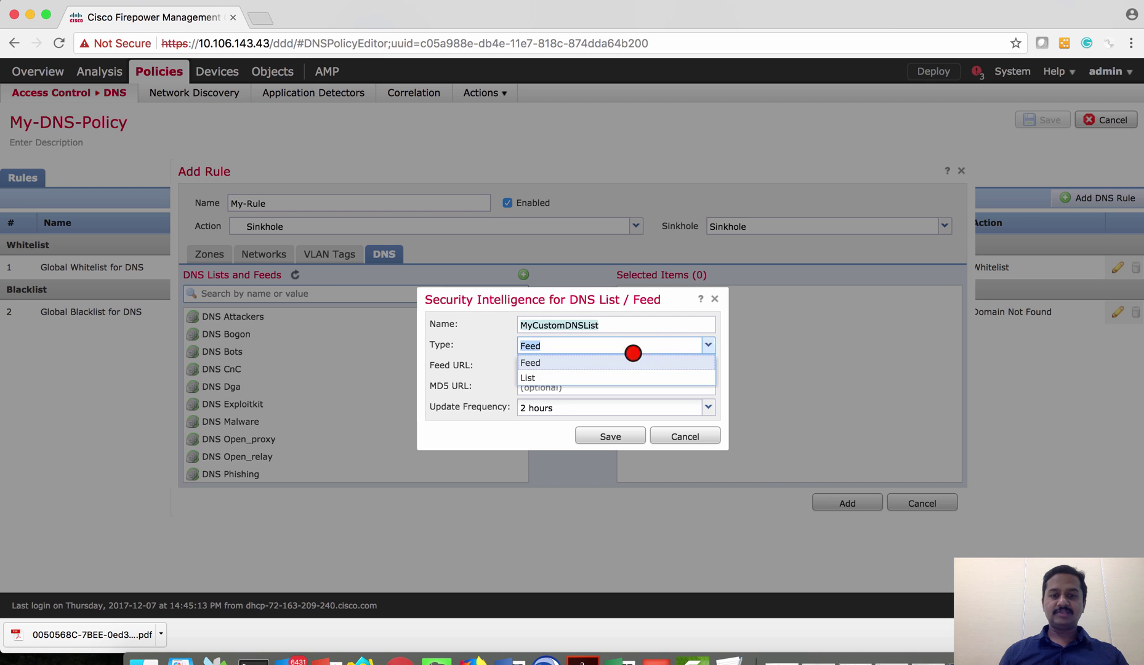
pyautogui.click(601, 376)
# Upload black-list.txt from the Feeds folder as the DNS list's content and save the list
pyautogui.click(674, 367)
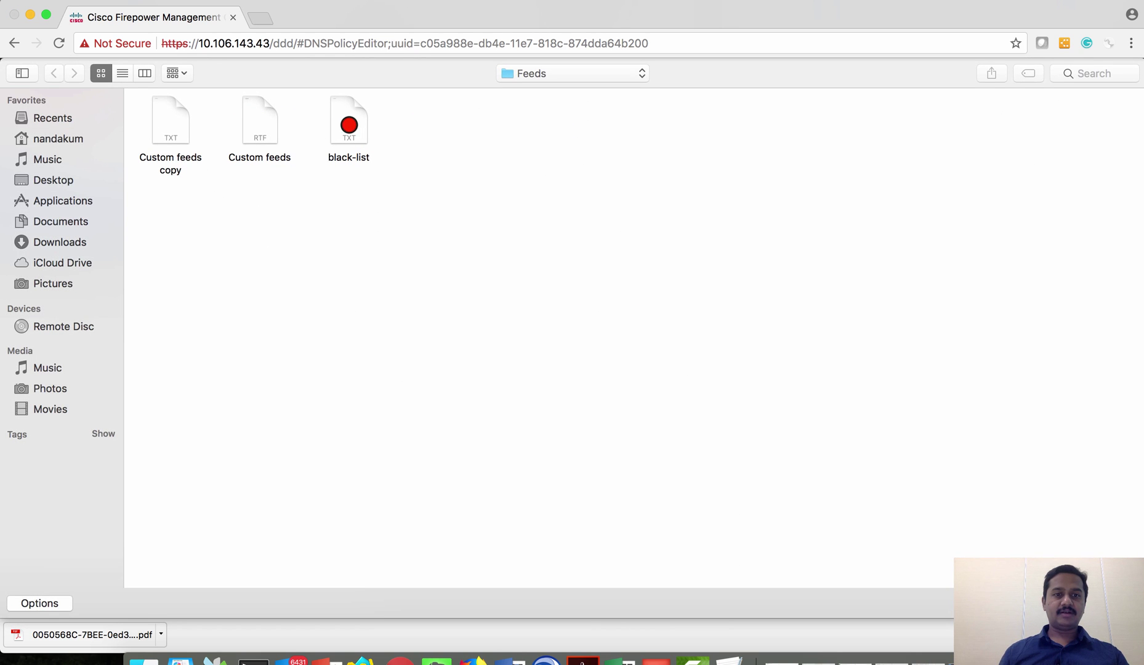
pyautogui.click(347, 120)
pyautogui.doubleClick(347, 120)
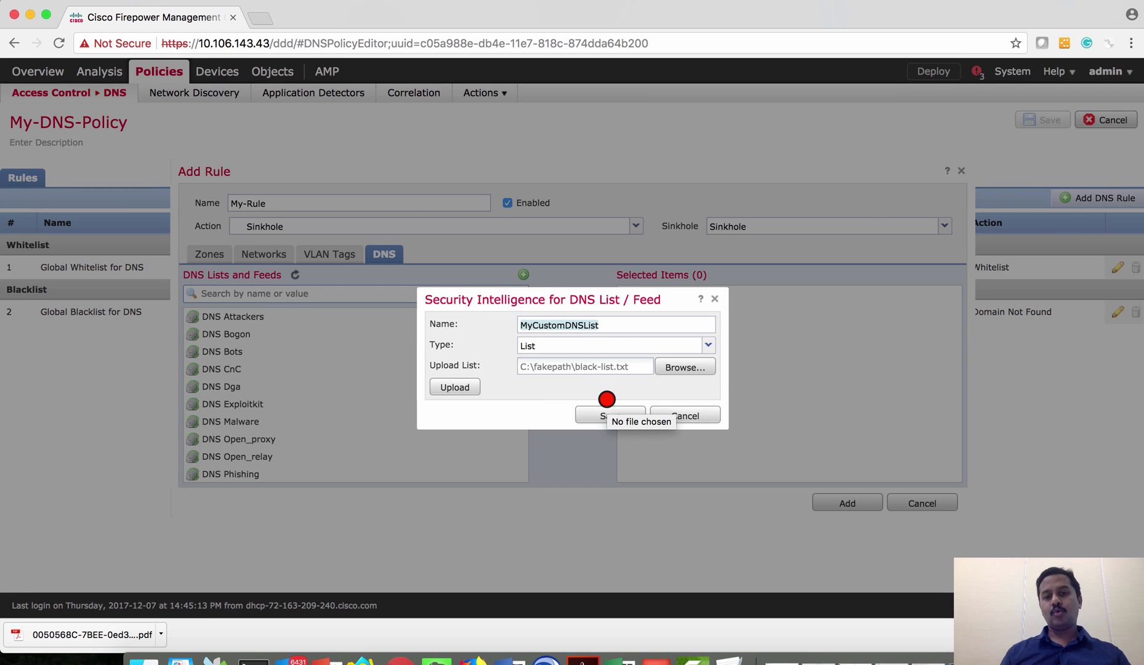
pyautogui.click(464, 385)
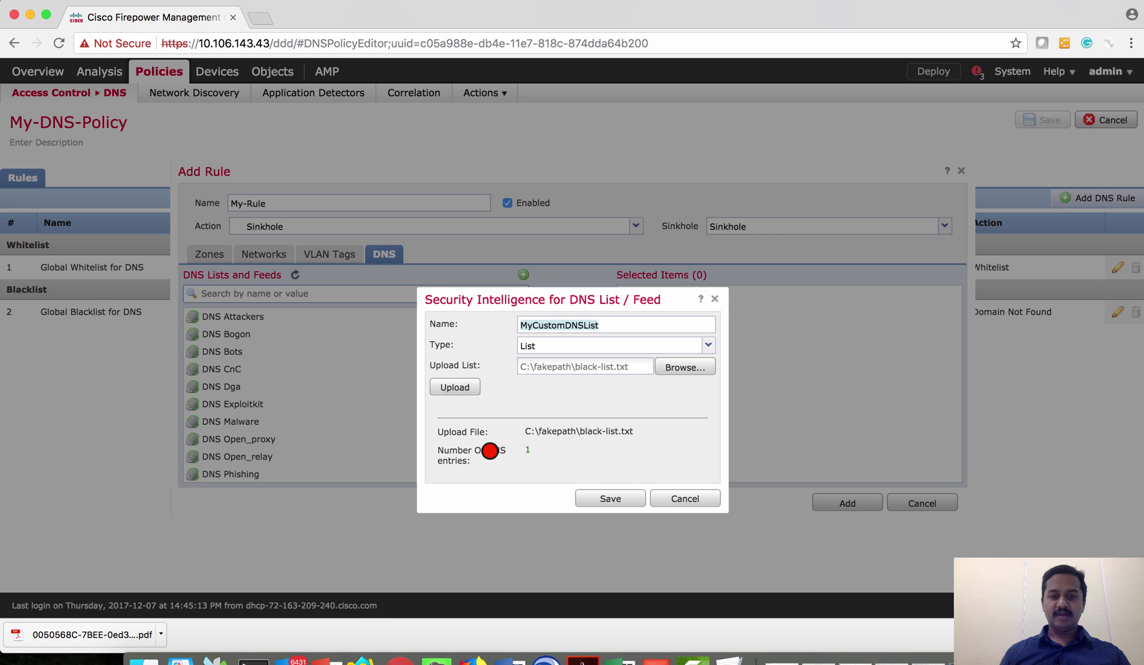
pyautogui.click(605, 502)
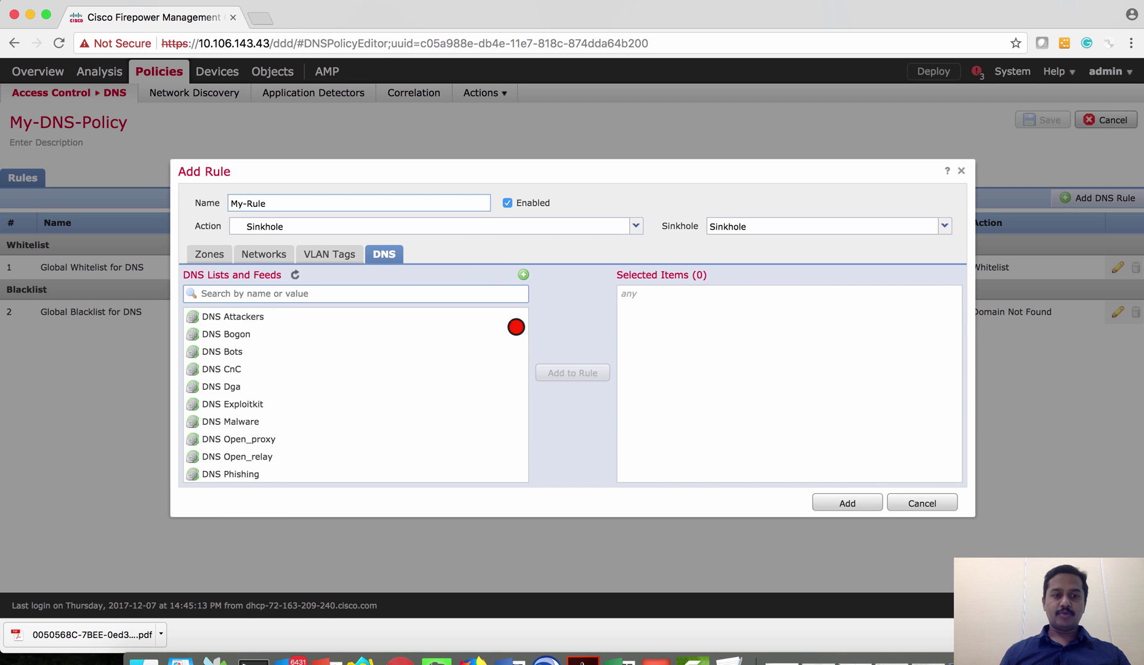
# Assign the My-BlackList DNS list to My-Rule, add the rule to the policy and save the policy
pyautogui.scroll(-5, 339, 428)
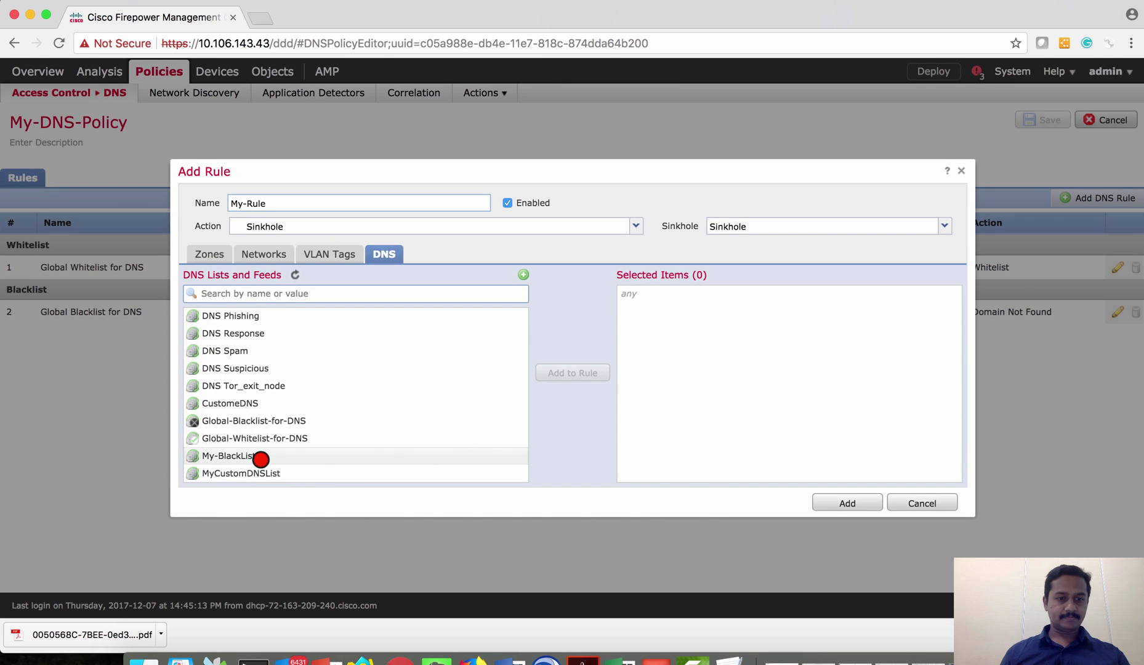
pyautogui.click(256, 456)
pyautogui.click(566, 371)
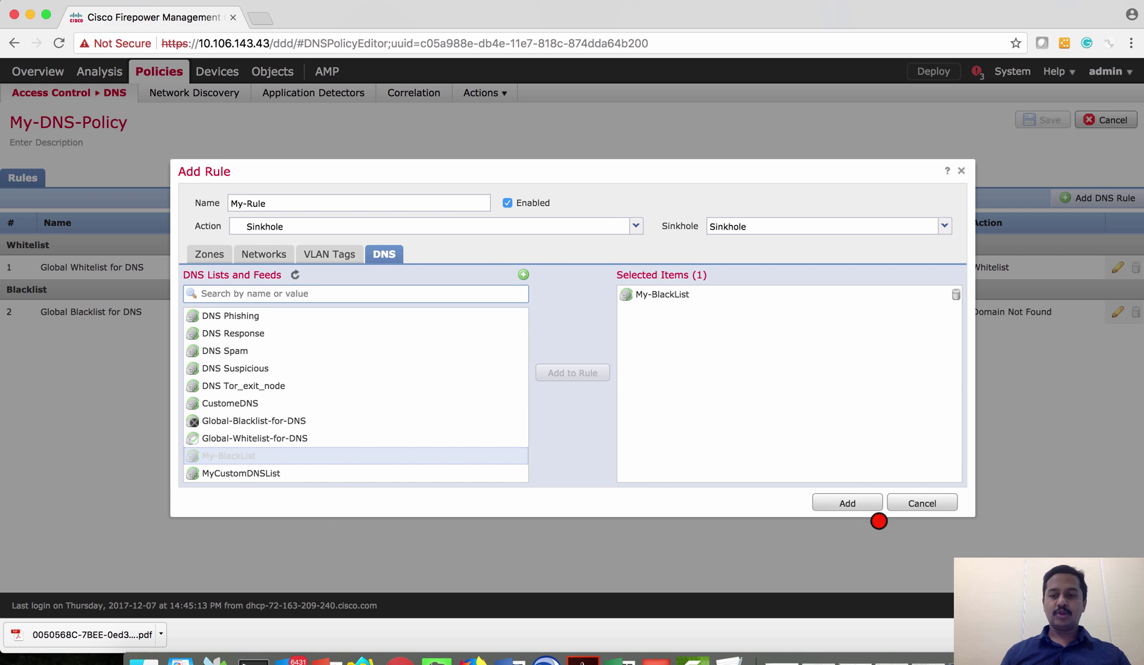
pyautogui.click(847, 503)
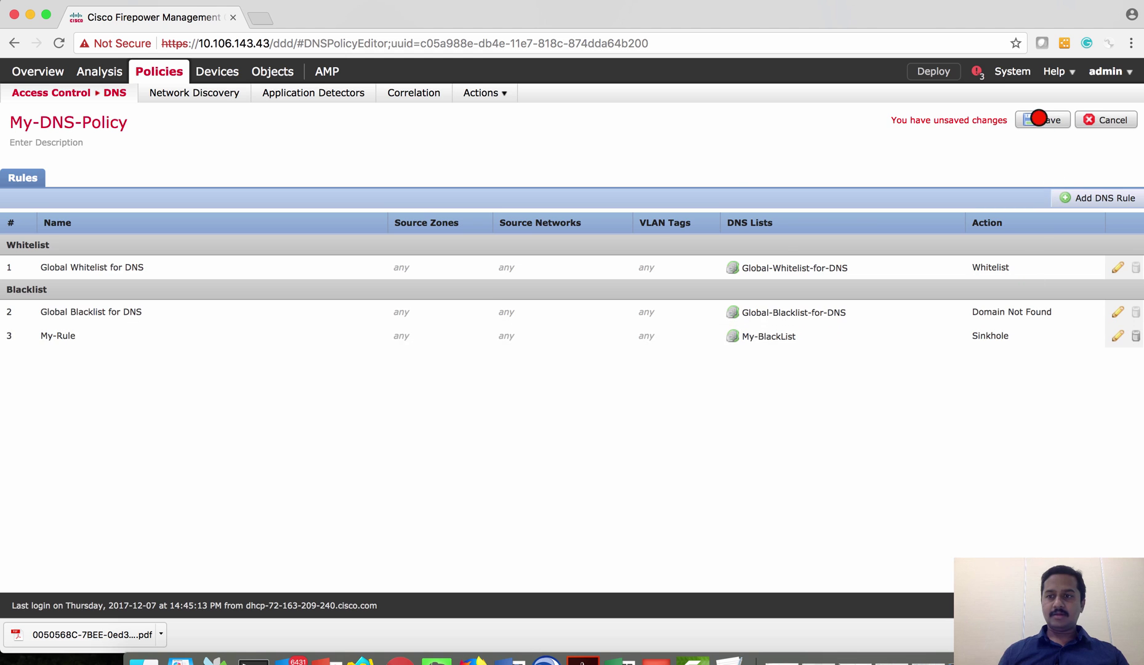
pyautogui.click(1042, 119)
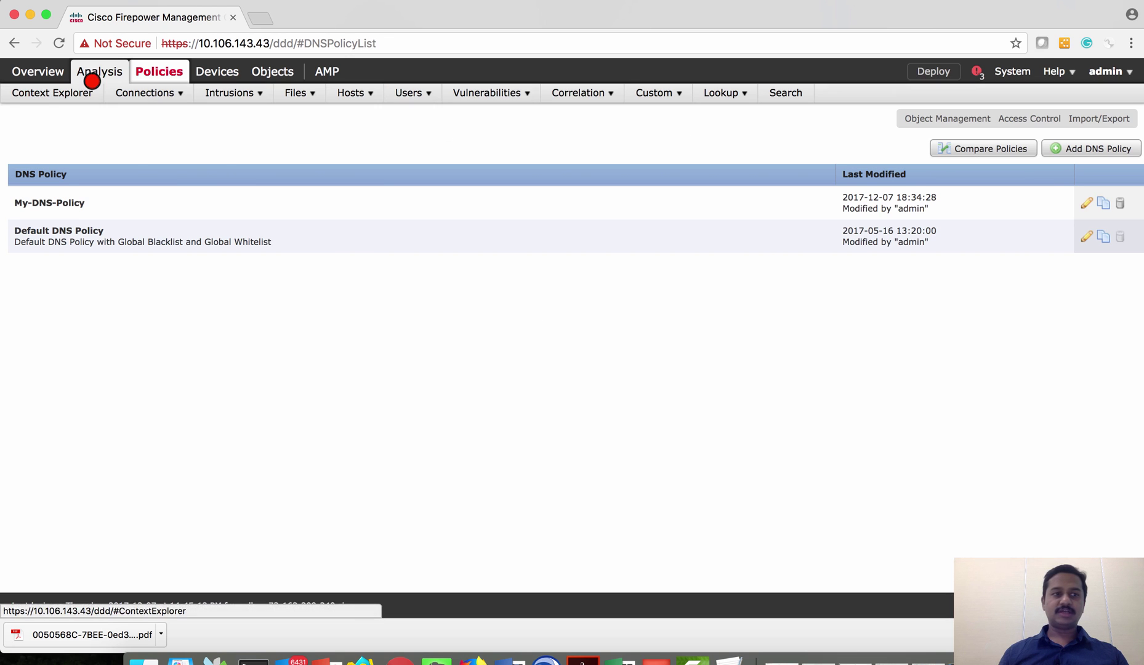
# Set the DNS policy in AC-Policy's Security Intelligence settings to My-DNS-Policy and save the access control policy
pyautogui.moveTo(51, 94)
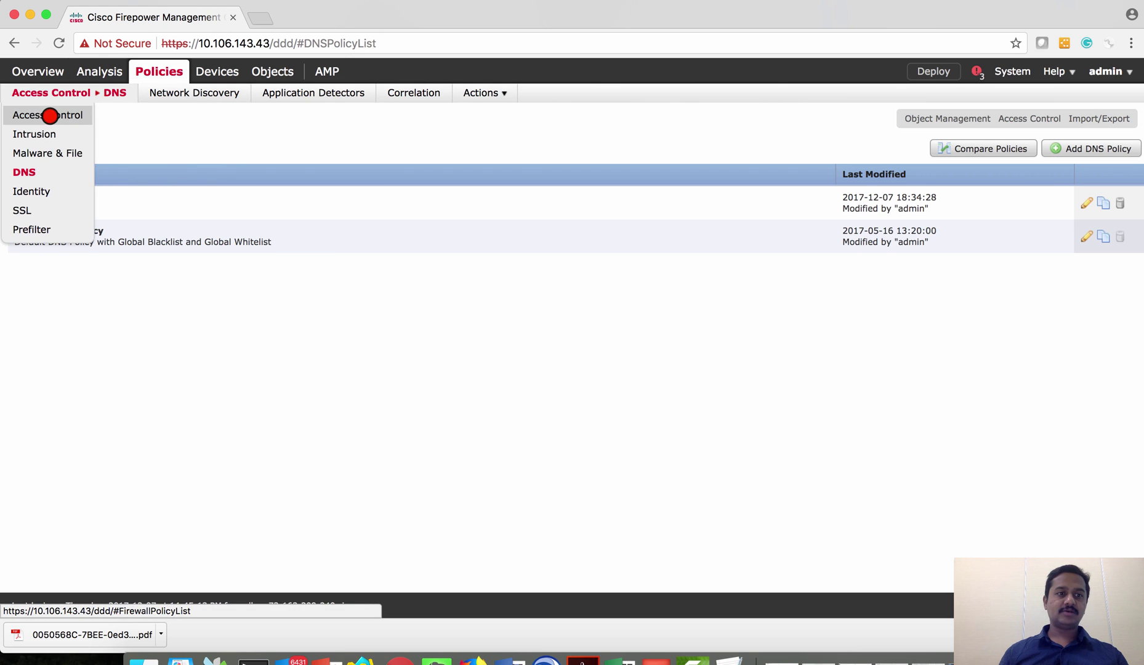
pyautogui.click(48, 115)
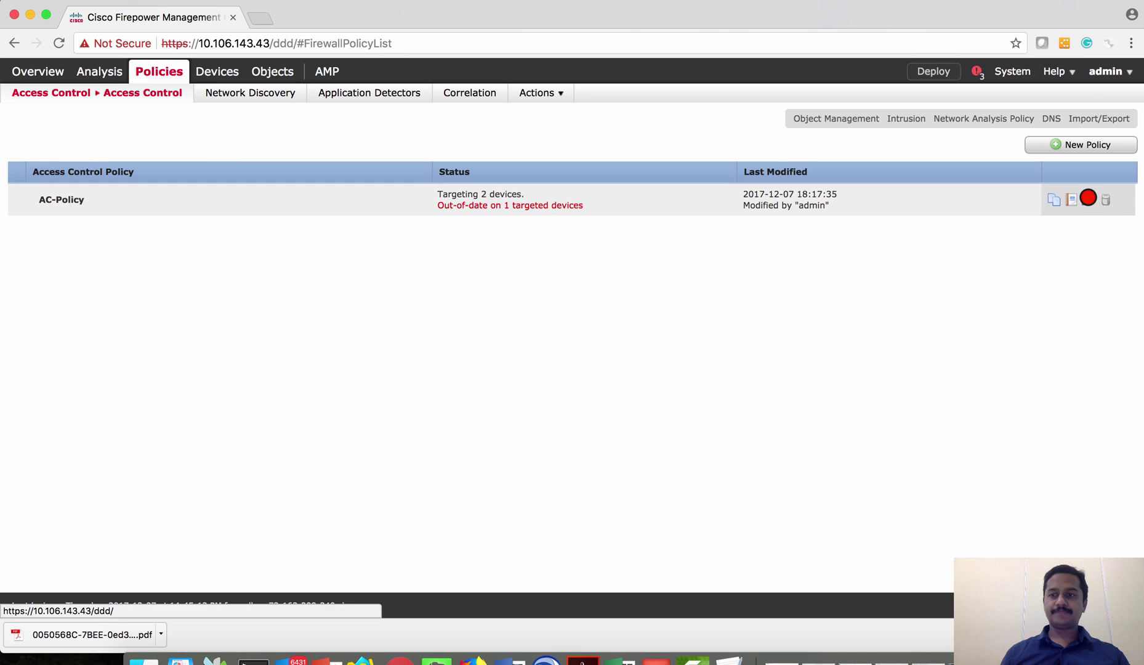
pyautogui.click(1087, 200)
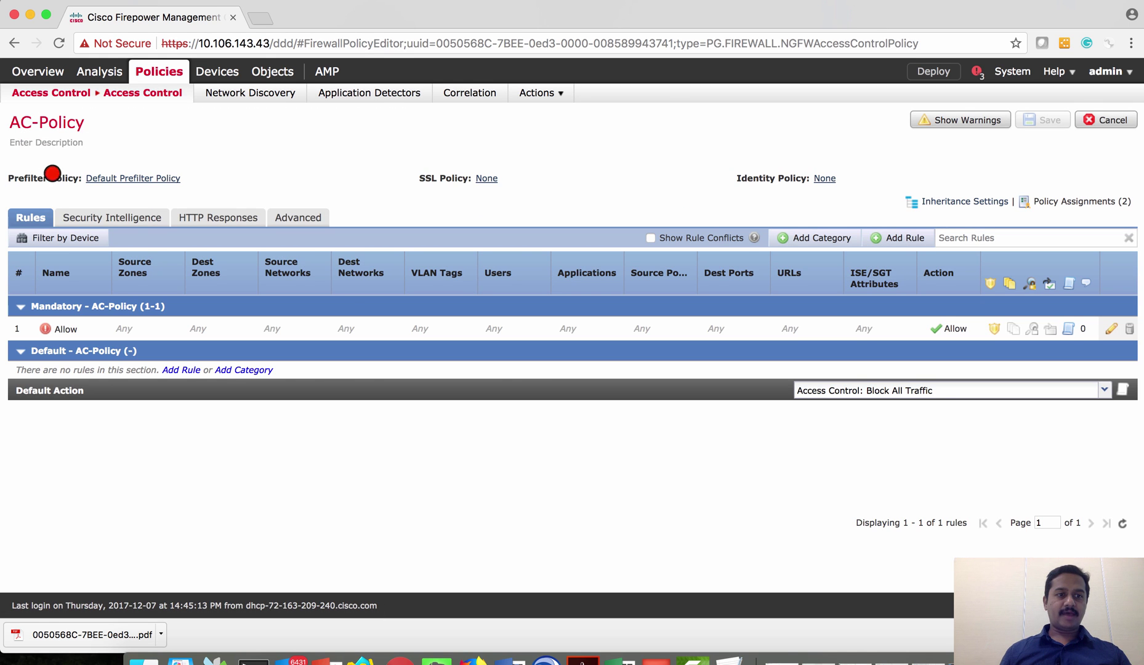
pyautogui.click(90, 217)
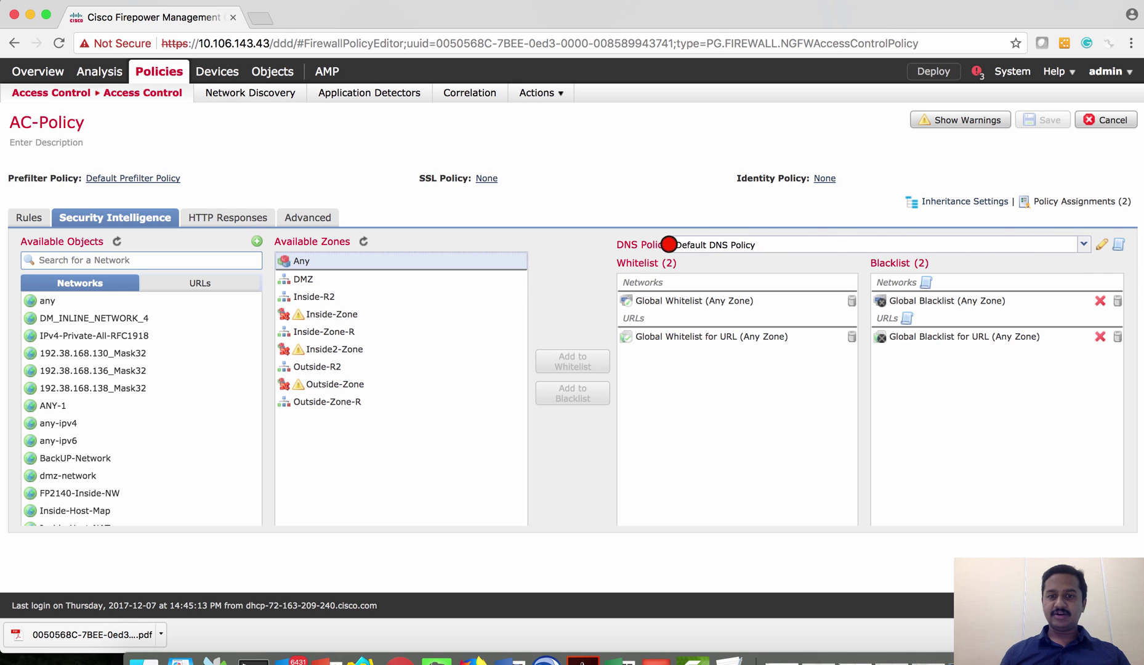
pyautogui.click(1082, 244)
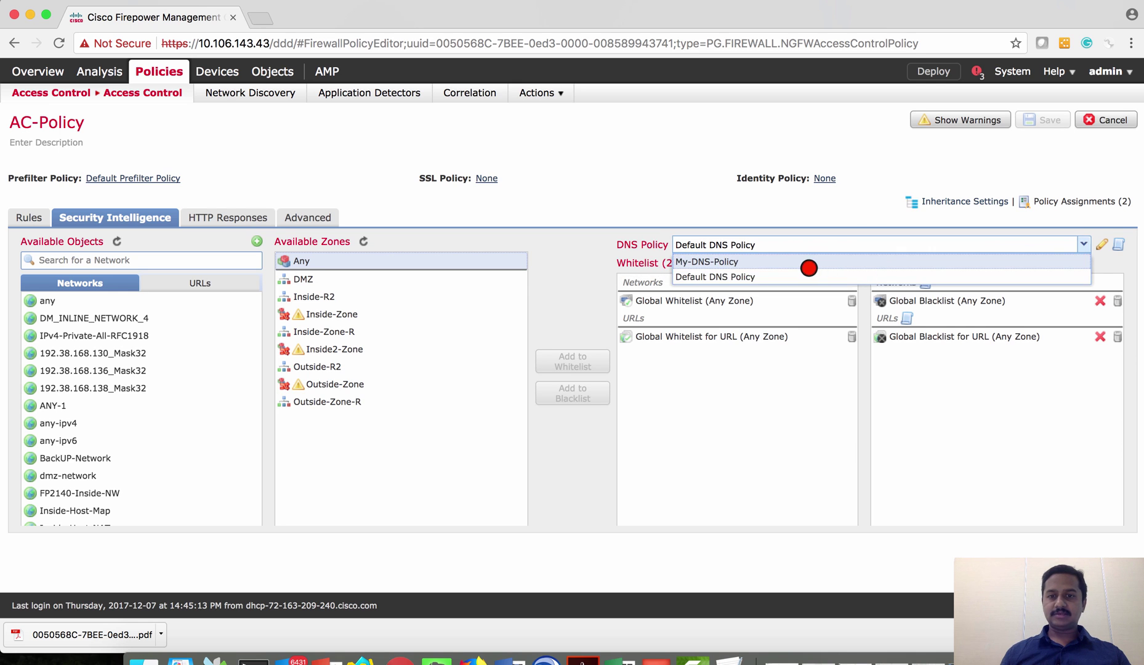
pyautogui.click(770, 259)
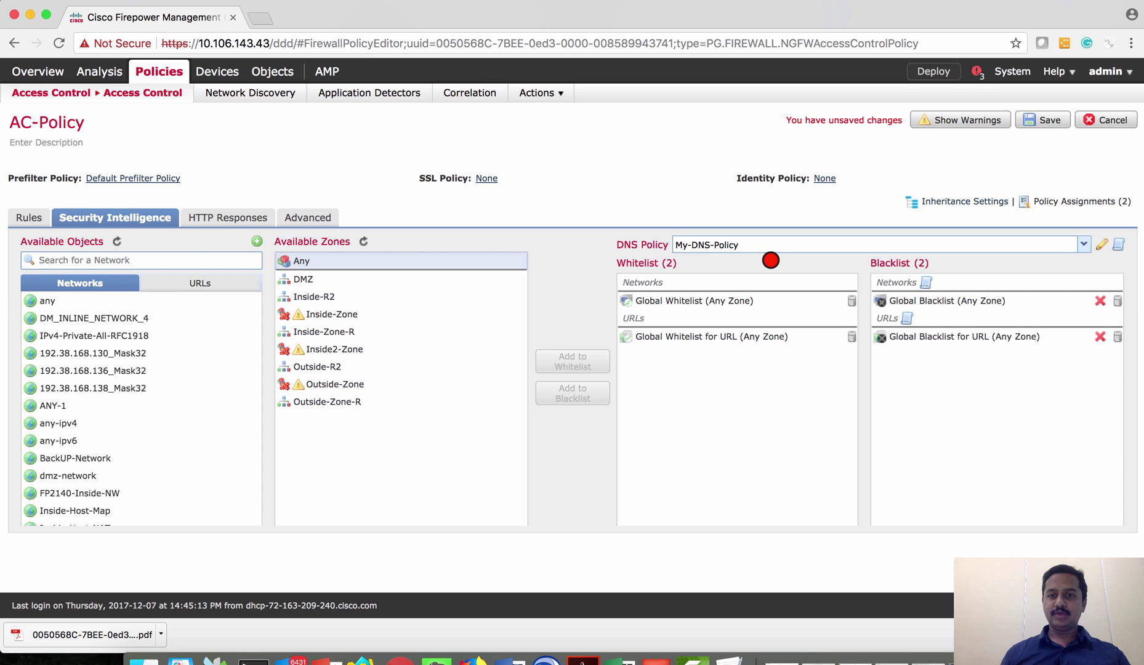
pyautogui.click(1044, 119)
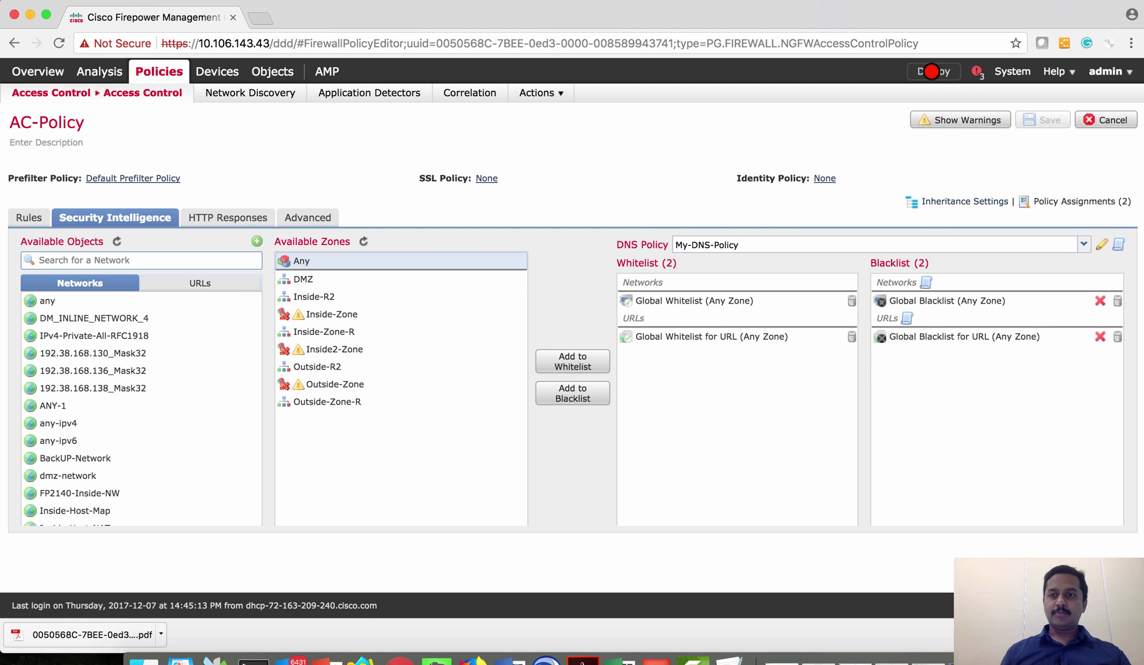
# Deploy the pending policy changes to the FTD-FP2130 device
pyautogui.click(932, 72)
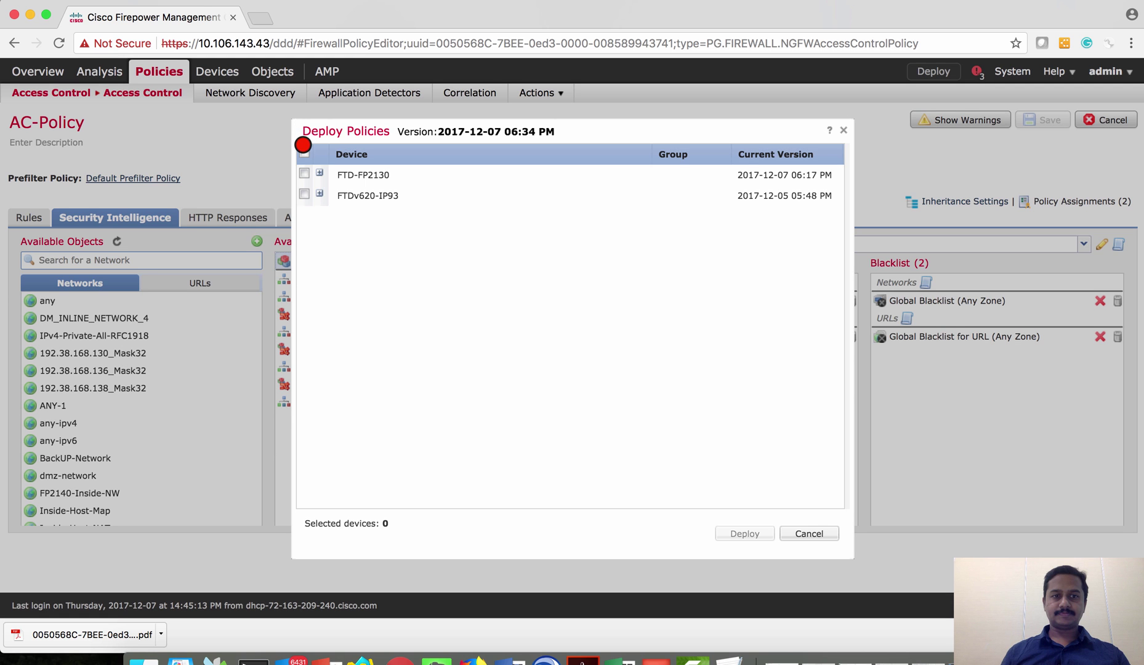
pyautogui.click(302, 171)
pyautogui.click(741, 533)
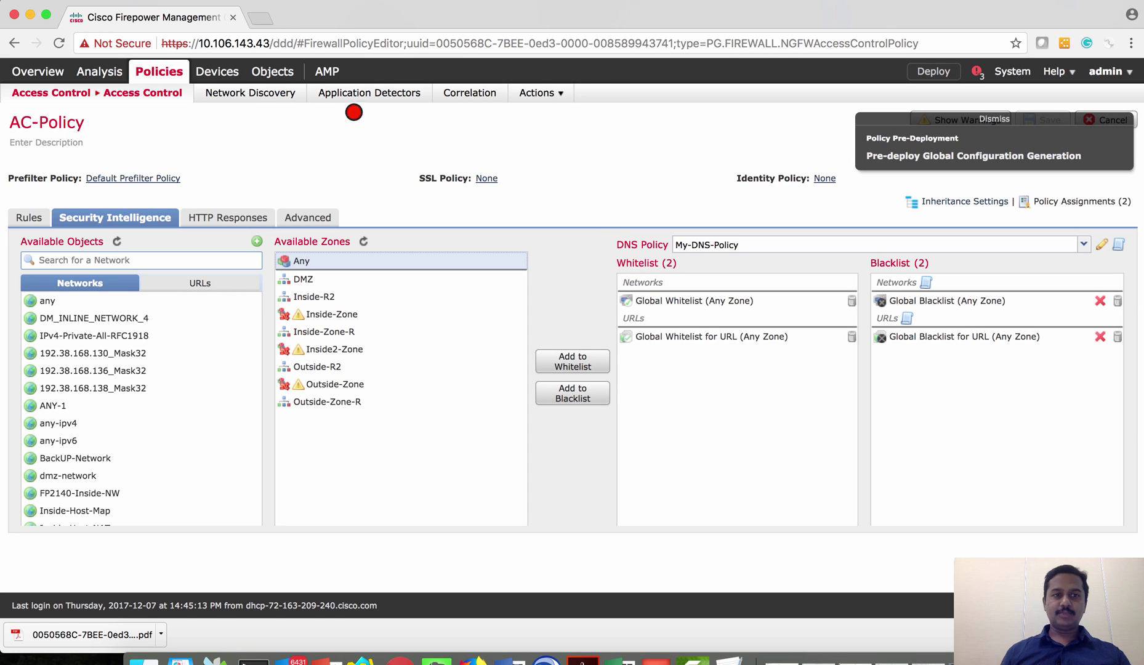
# Open the existing Sinkhole object in Object Management, review its IPv4 and IPv6 policy addresses, and close it without saving
pyautogui.moveTo(259, 71)
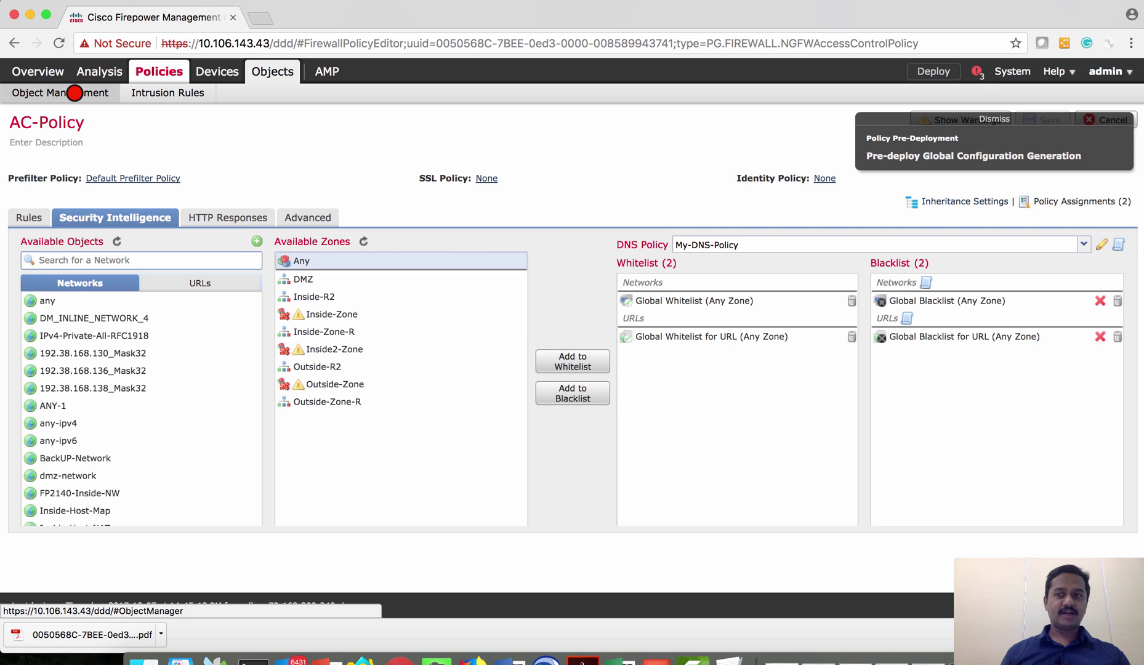
pyautogui.click(74, 93)
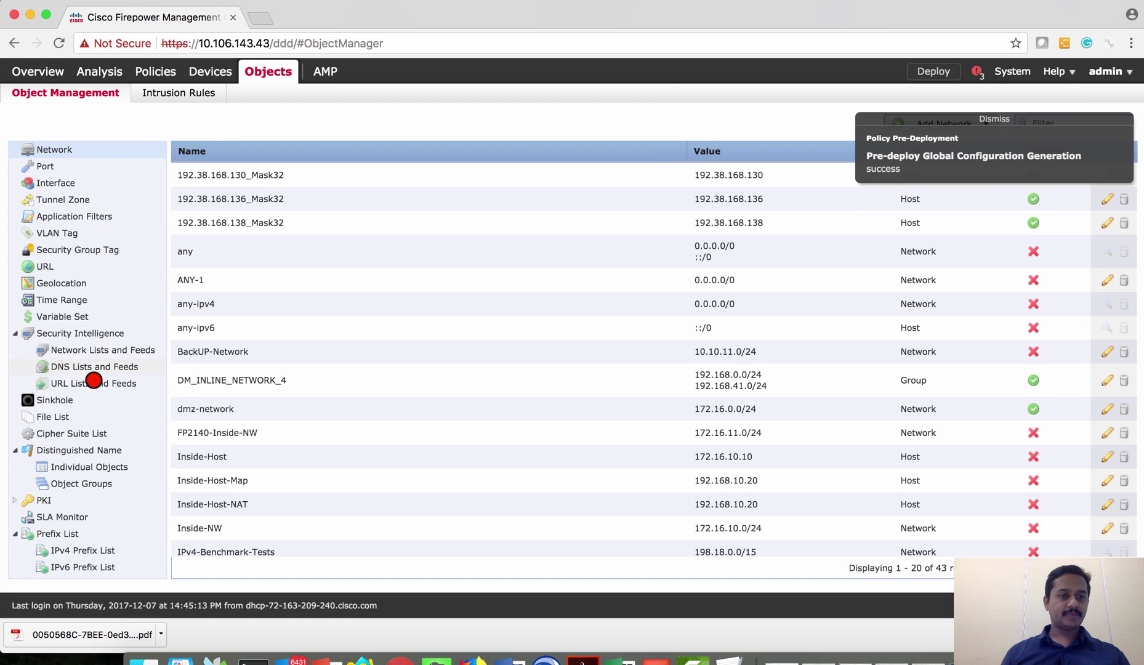
pyautogui.click(58, 400)
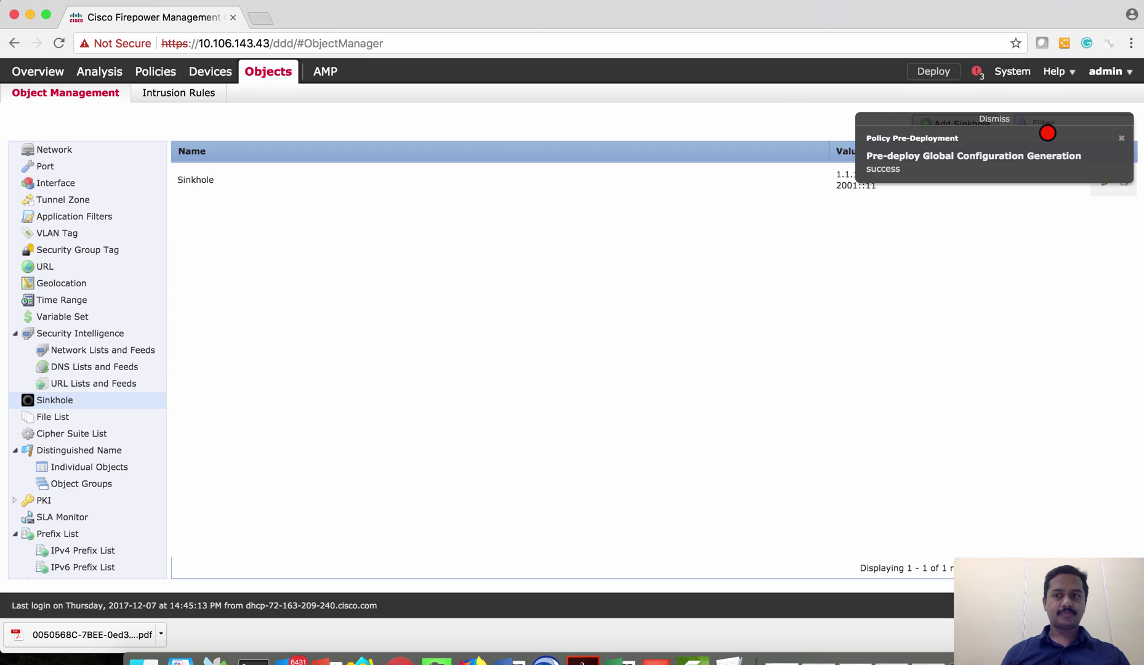
pyautogui.click(1016, 119)
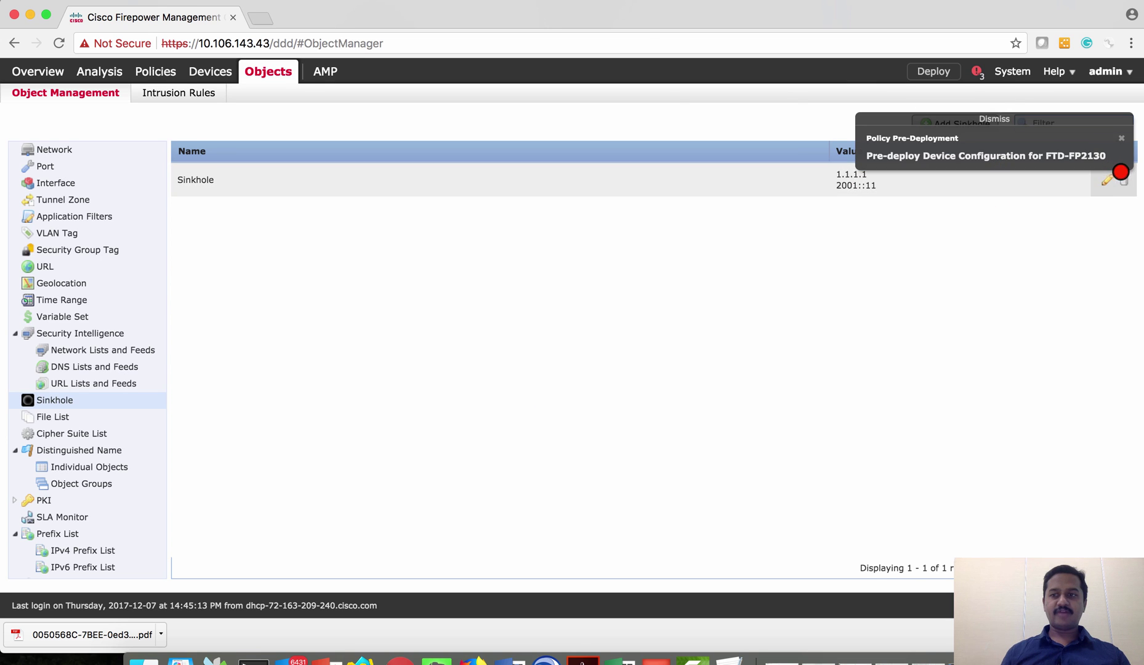
pyautogui.click(1106, 180)
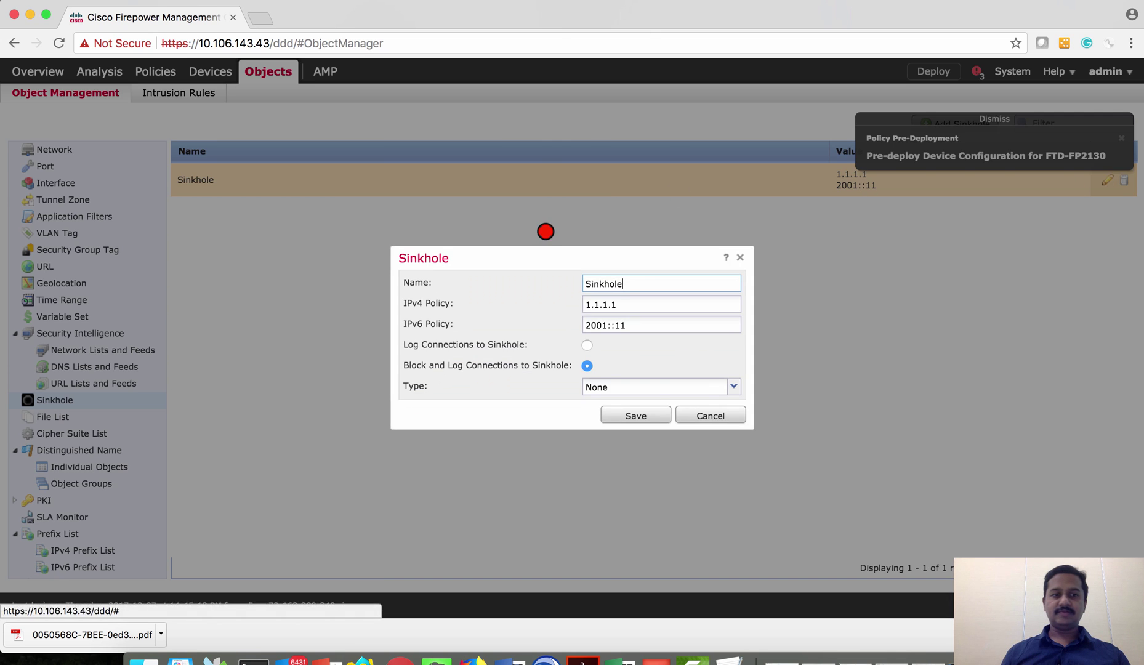
pyautogui.doubleClick(620, 308)
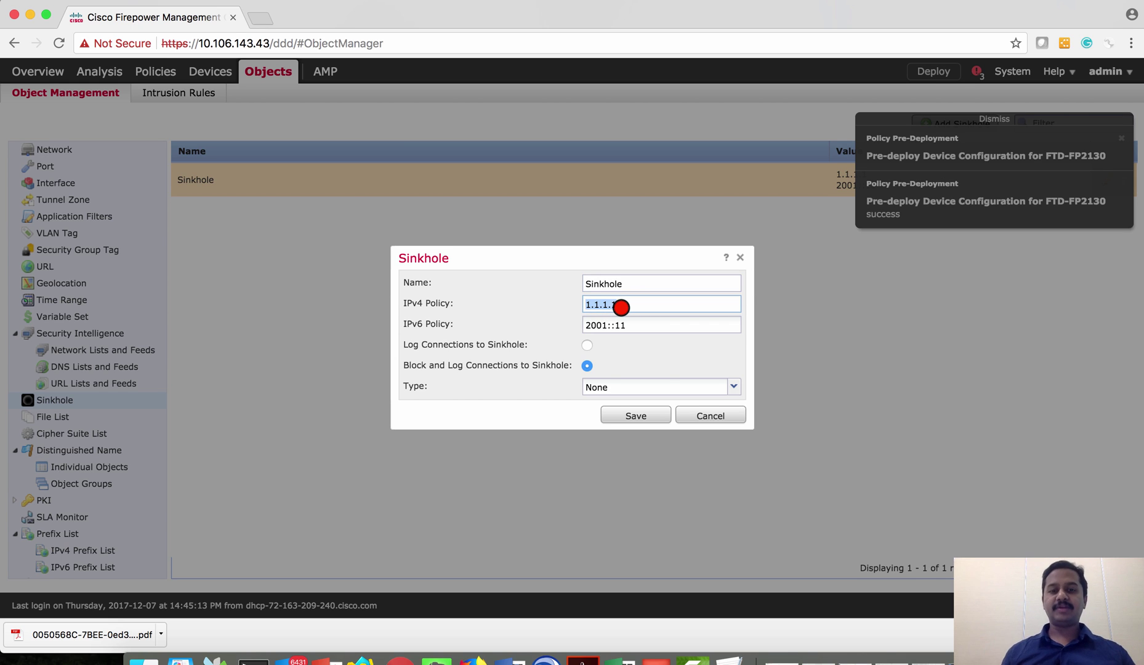
pyautogui.click(621, 306)
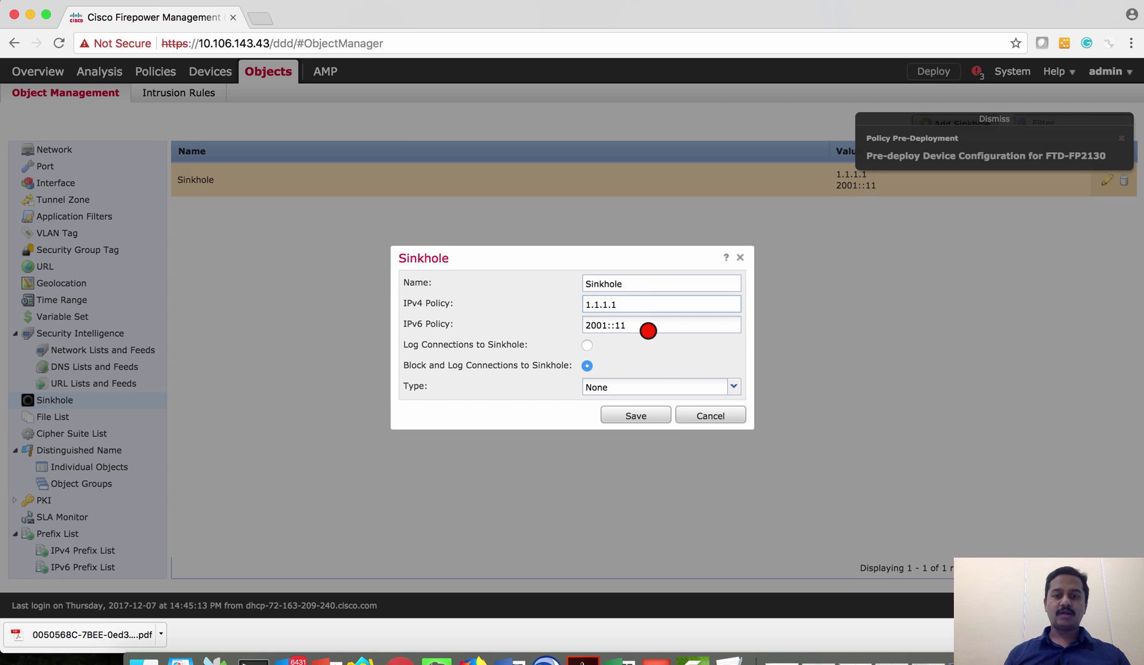
pyautogui.doubleClick(647, 323)
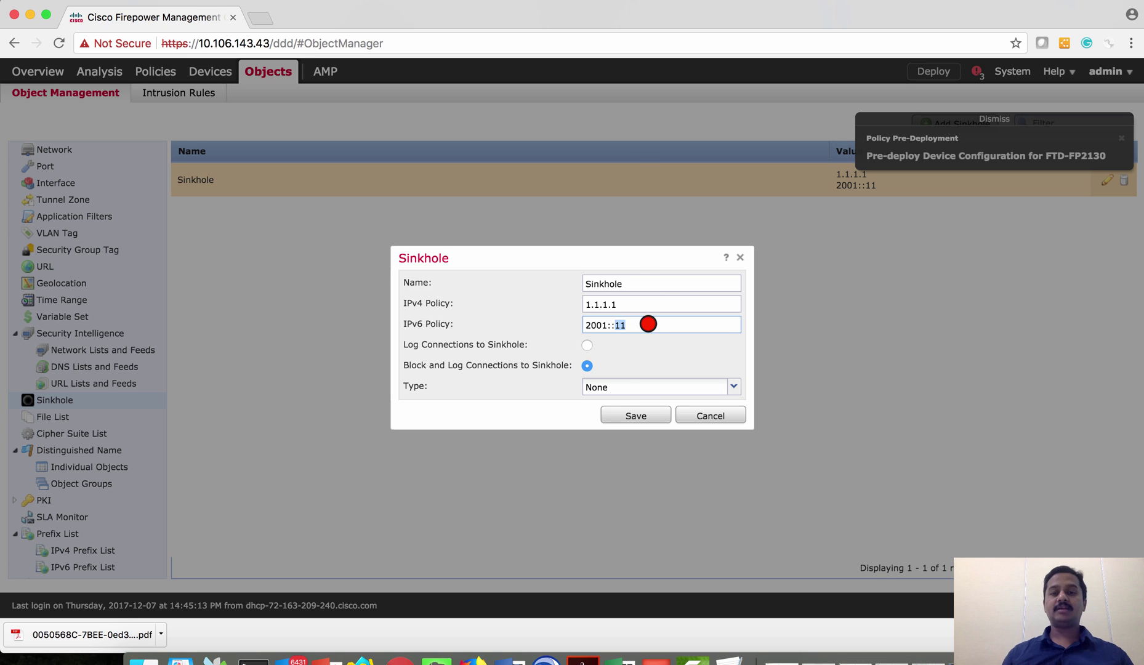
pyautogui.click(709, 416)
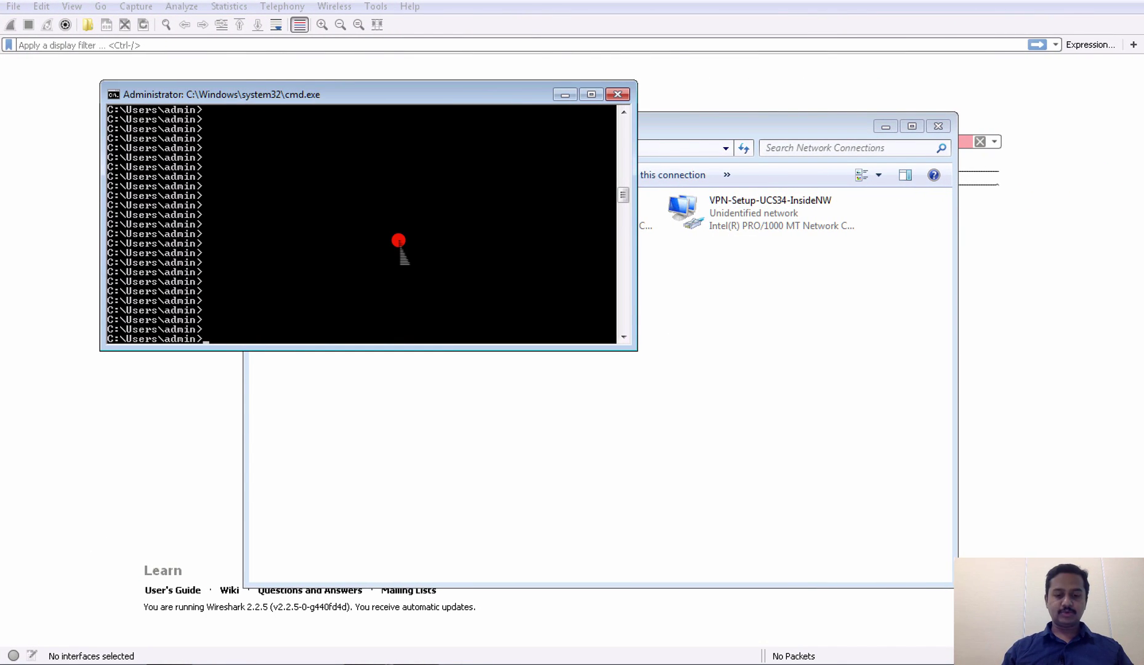
# Switch to the Windows command prompt, start nslookup and query the name outsidehost
pyautogui.write('nsl')
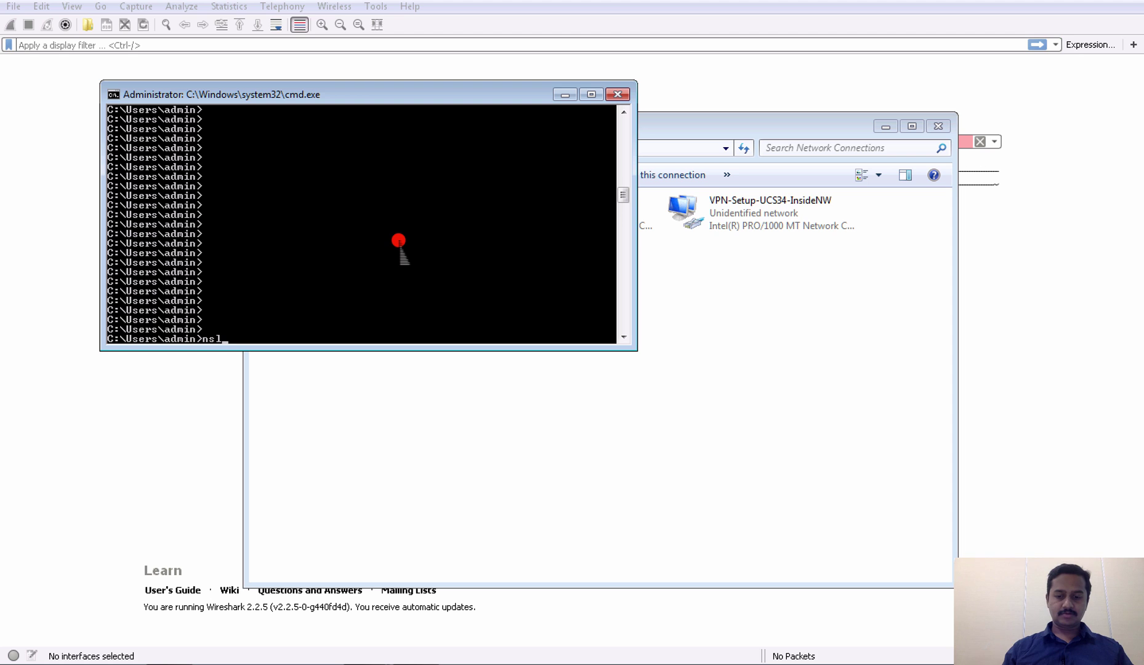
pyautogui.write('ookup')
pyautogui.press('Return')
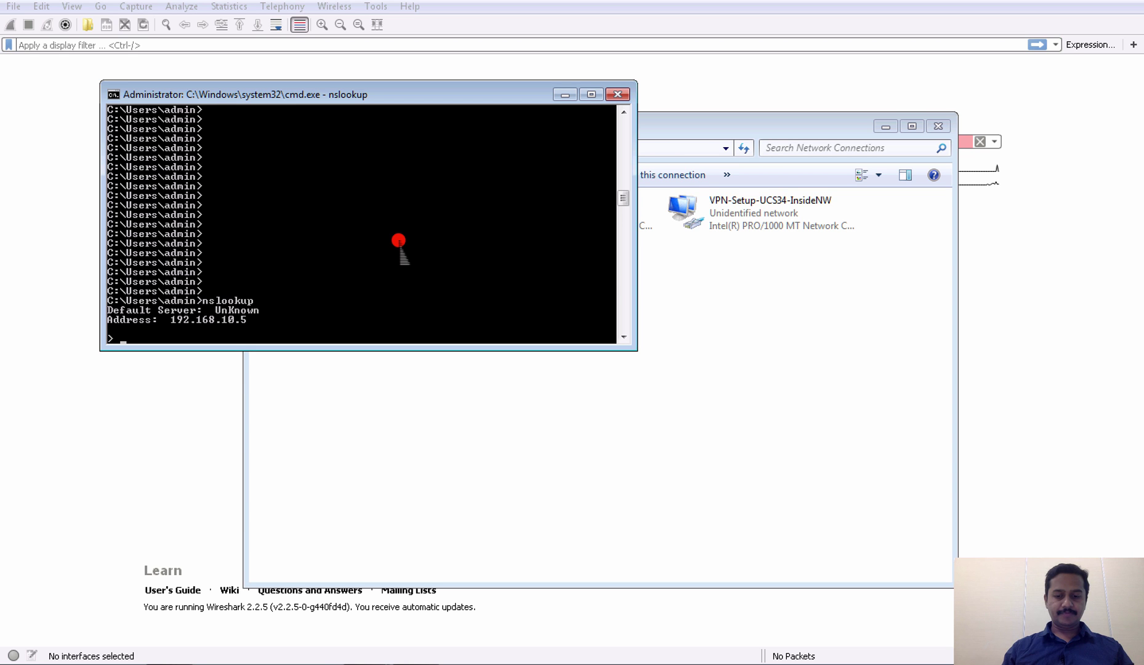
pyautogui.write('outsi')
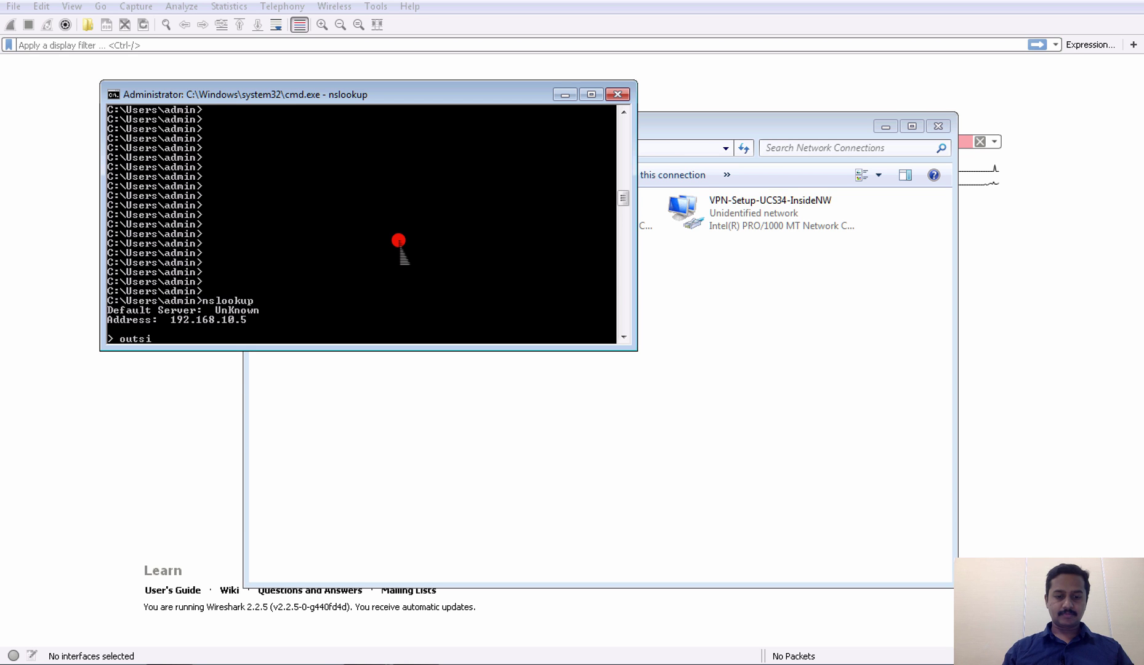
pyautogui.write('dehost')
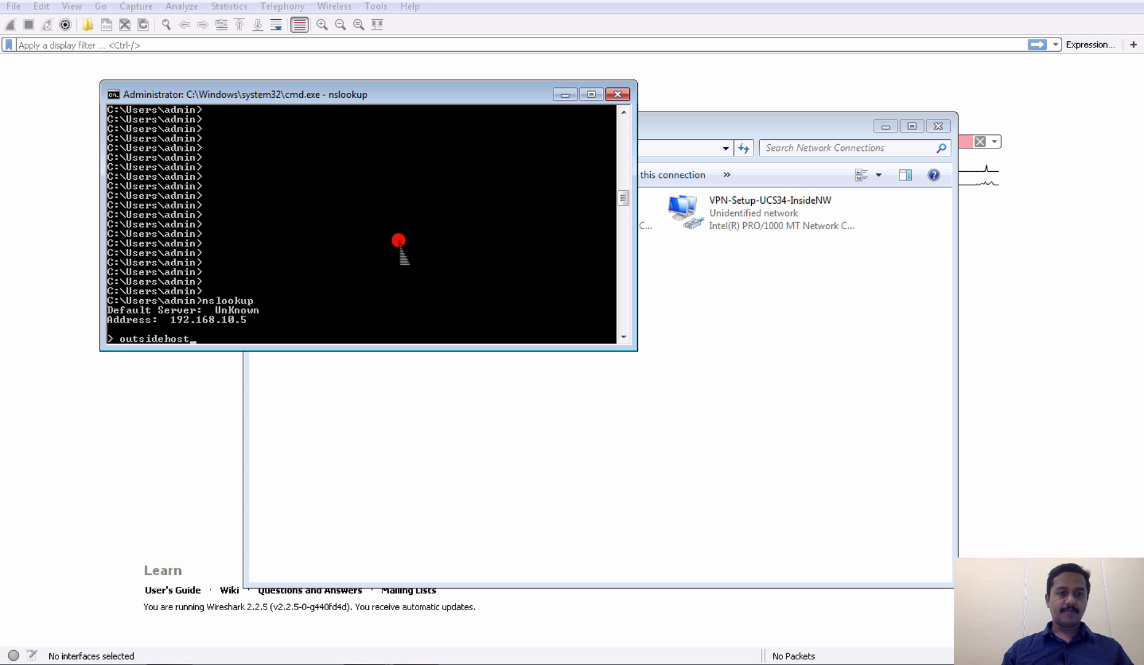
pyautogui.press('Return')
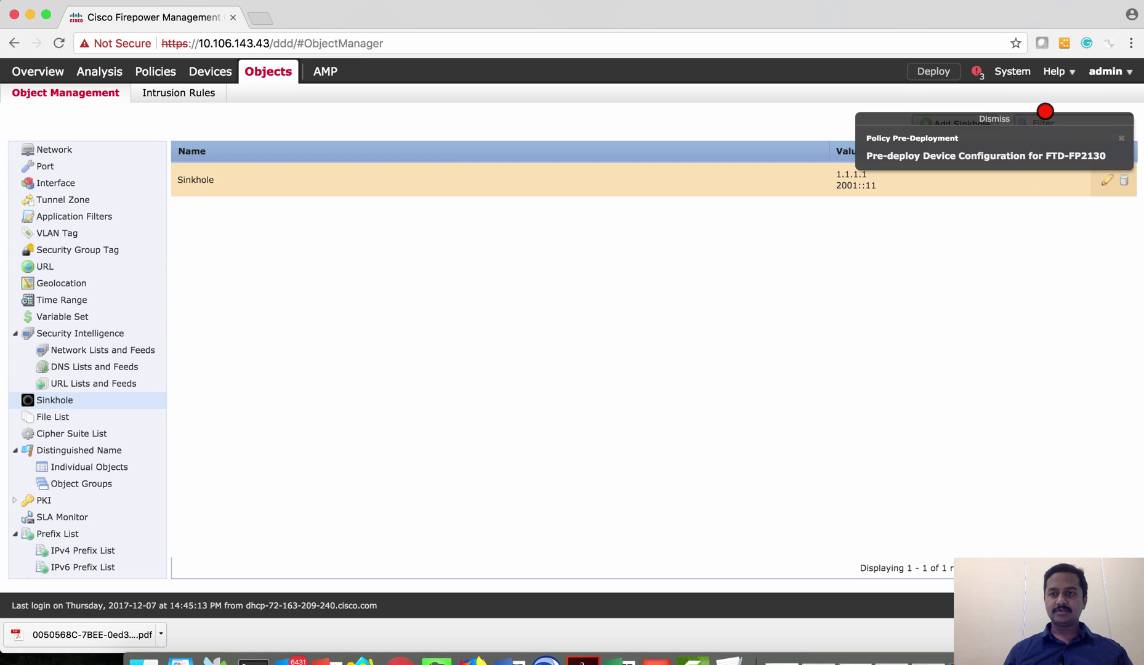
# Reopen the Sinkhole object in Firepower Management Center to check its settings again, and close it without saving
pyautogui.click(1107, 179)
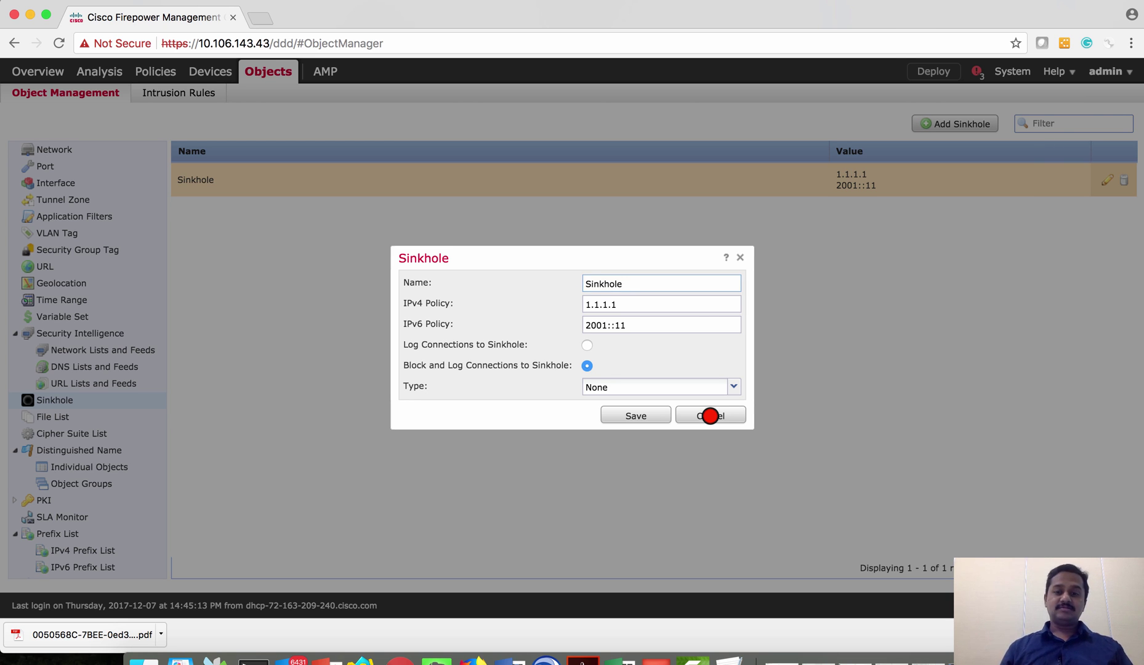
pyautogui.click(710, 415)
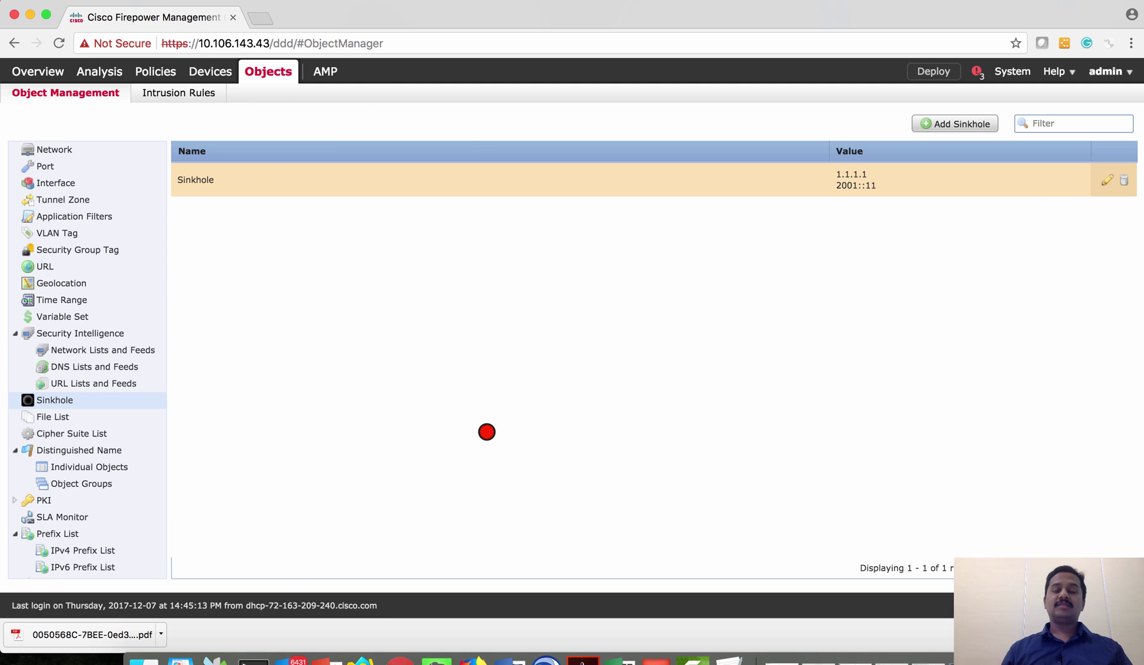